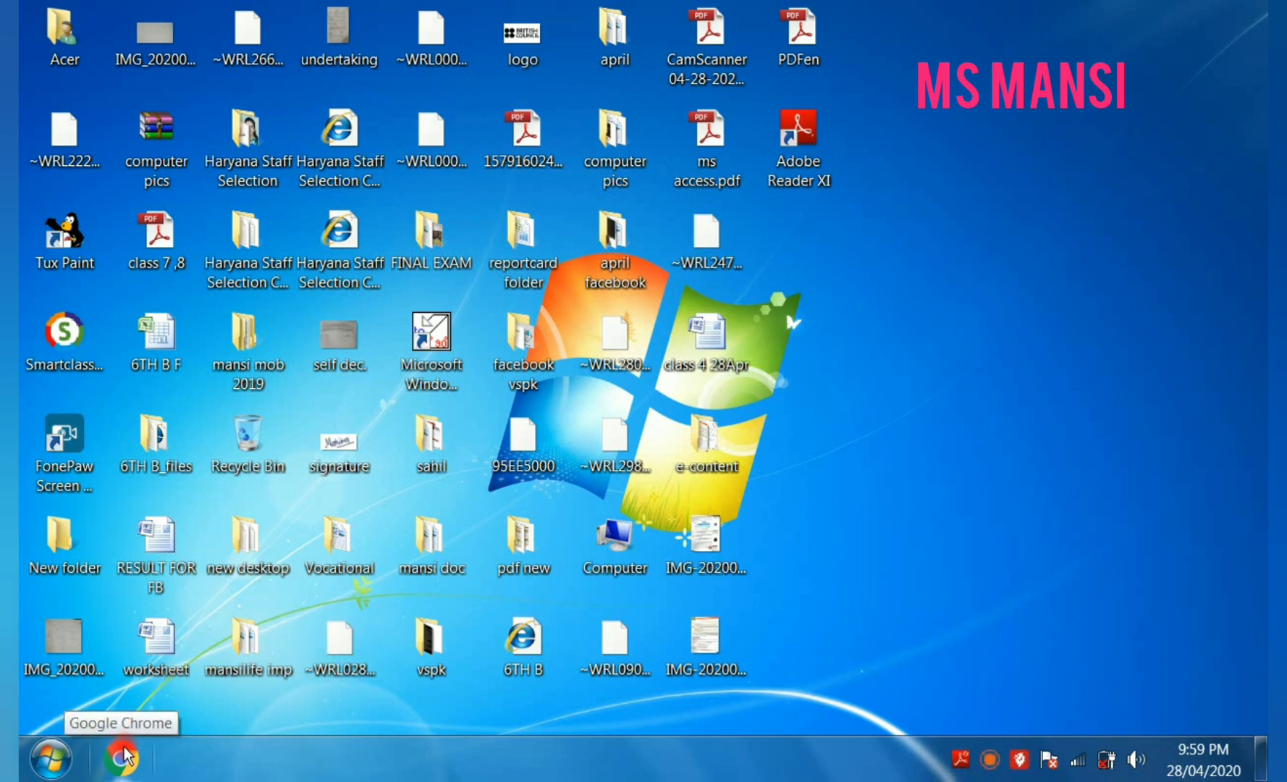
- Launch Microsoft Office Access 2007 from the installed Microsoft Office programs
left_click(50, 758)
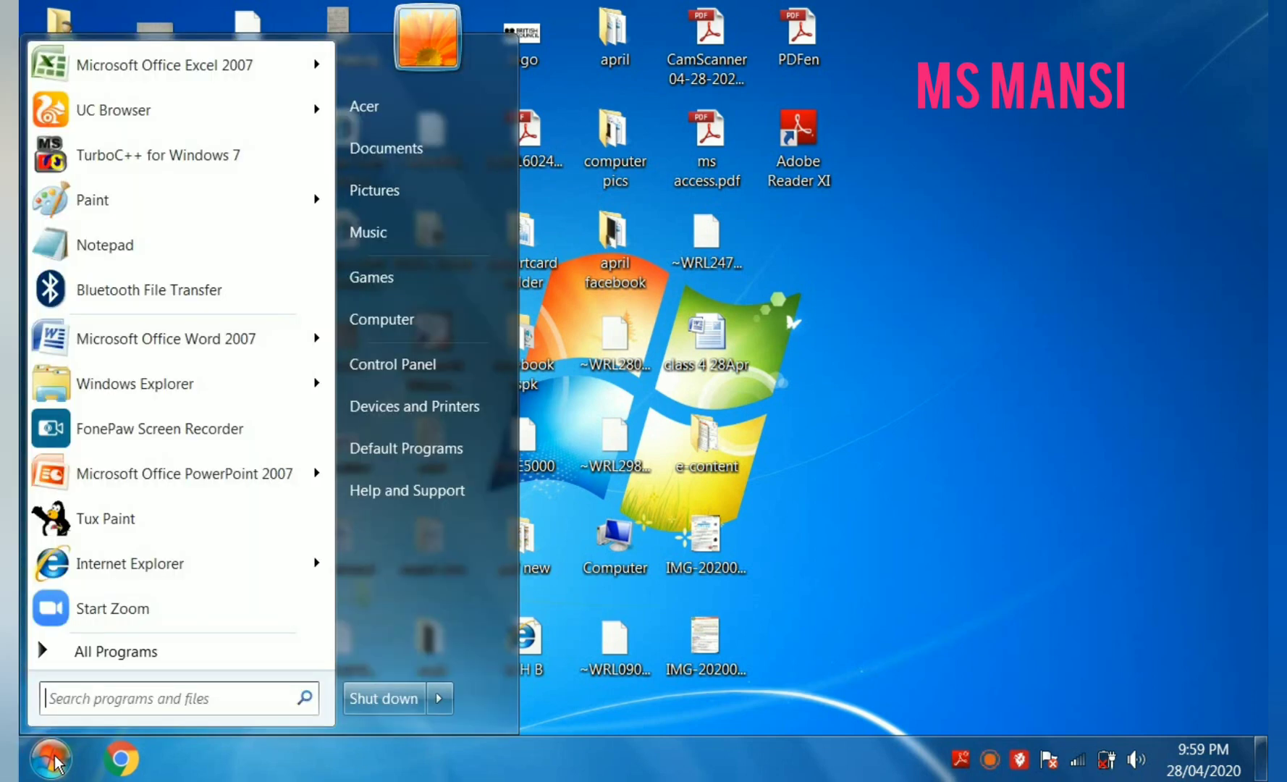
left_click(115, 651)
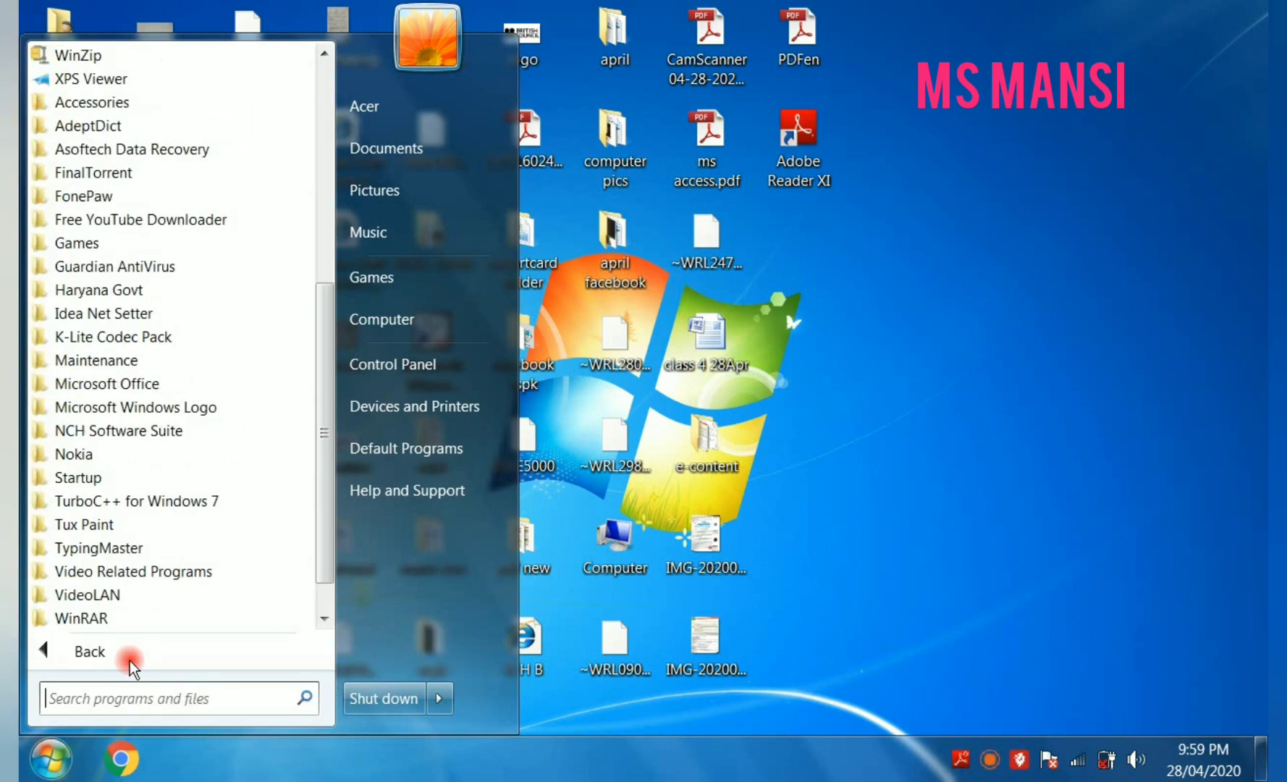
left_click(140, 377)
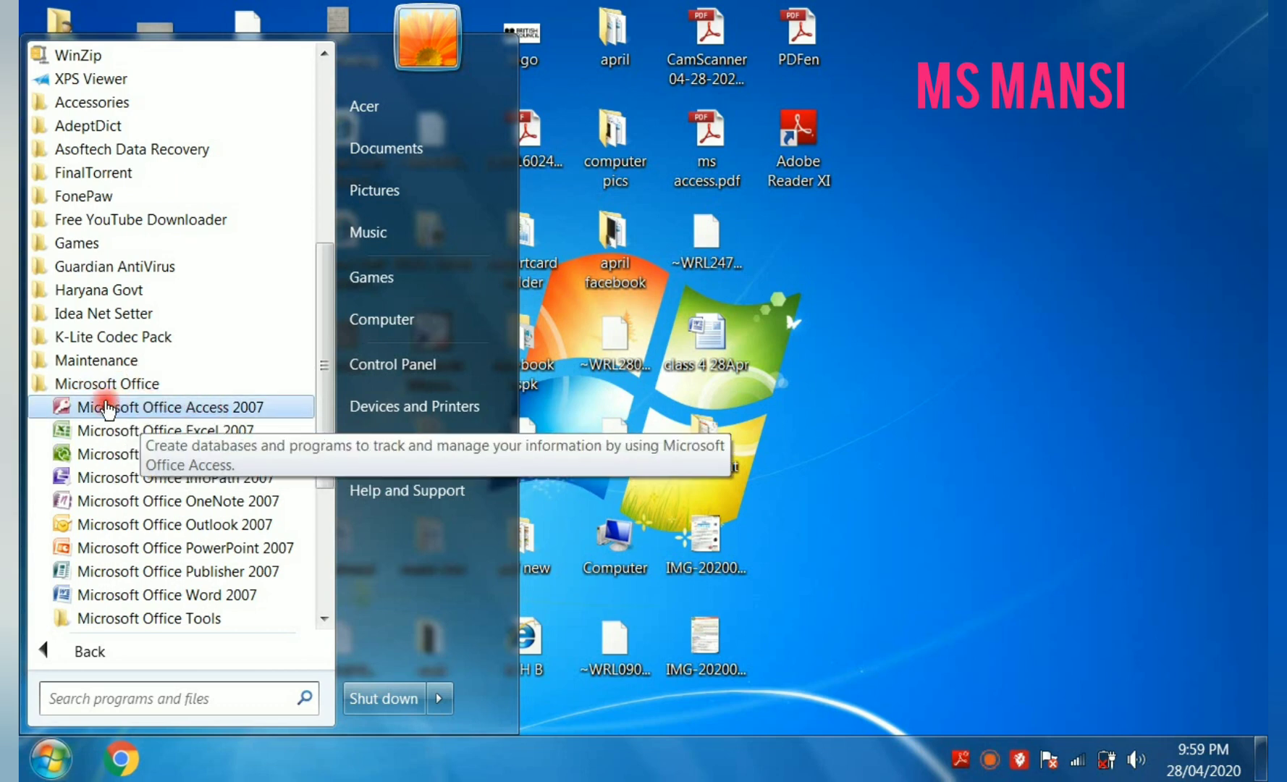
left_click(142, 407)
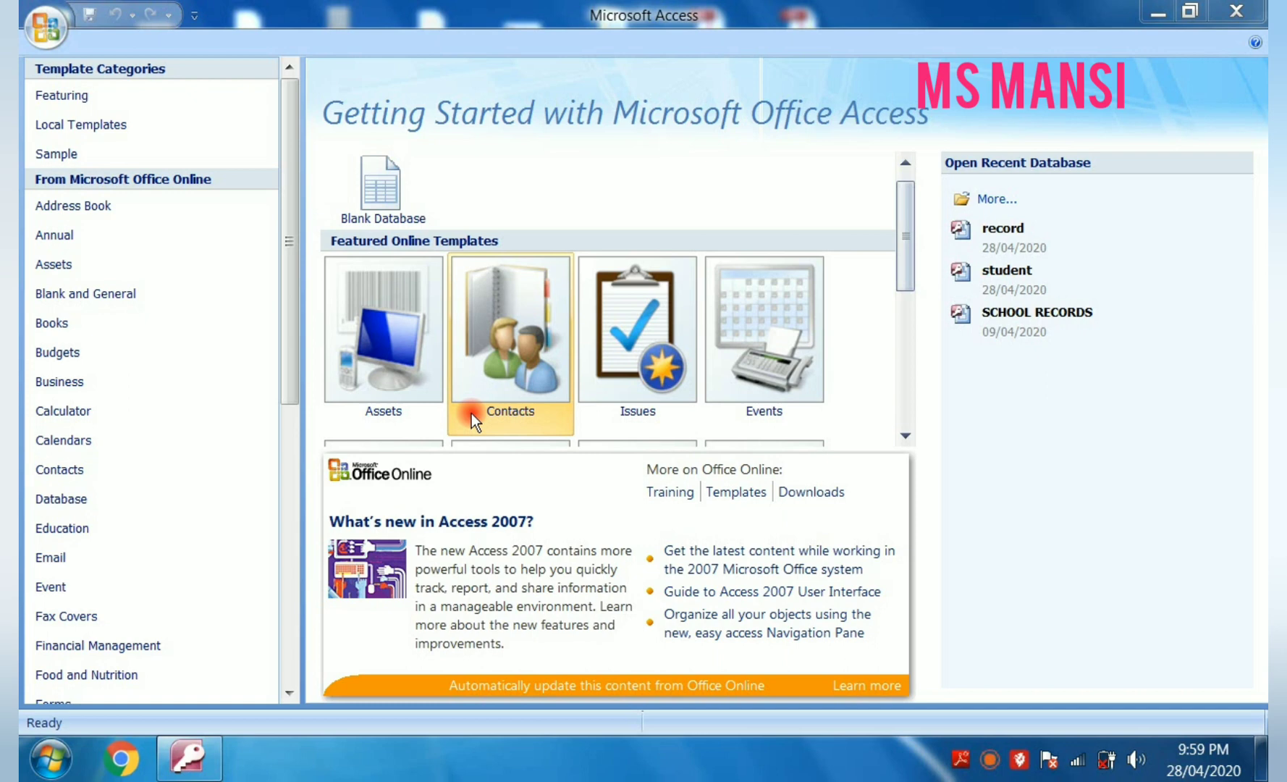
- Create a blank database with the file name student, replacing the existing file of that name
left_click(379, 182)
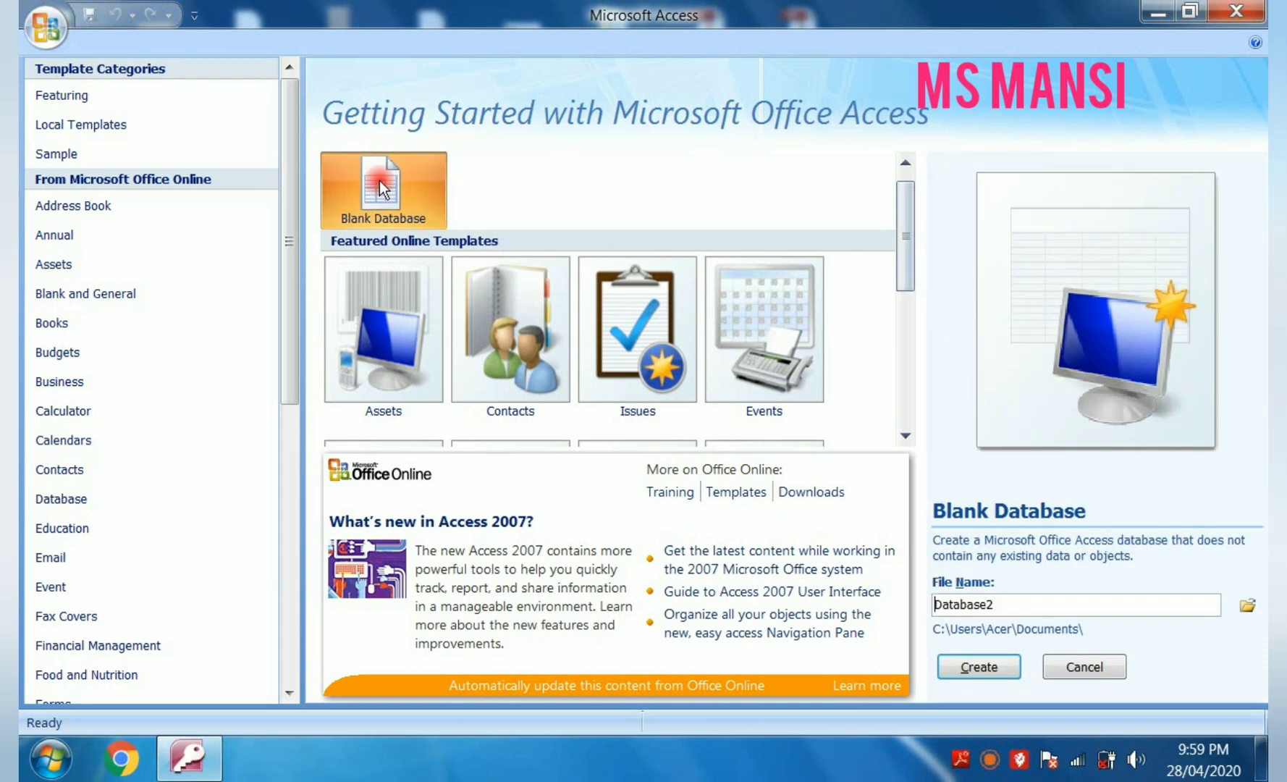
left_click(1016, 603)
key("BackSpace")
key("BackSpace")
key("BackSpace")
key("BackSpace")
key("BackSpace")
key("BackSpace")
key("BackSpace")
key("BackSpace")
key("BackSpace")
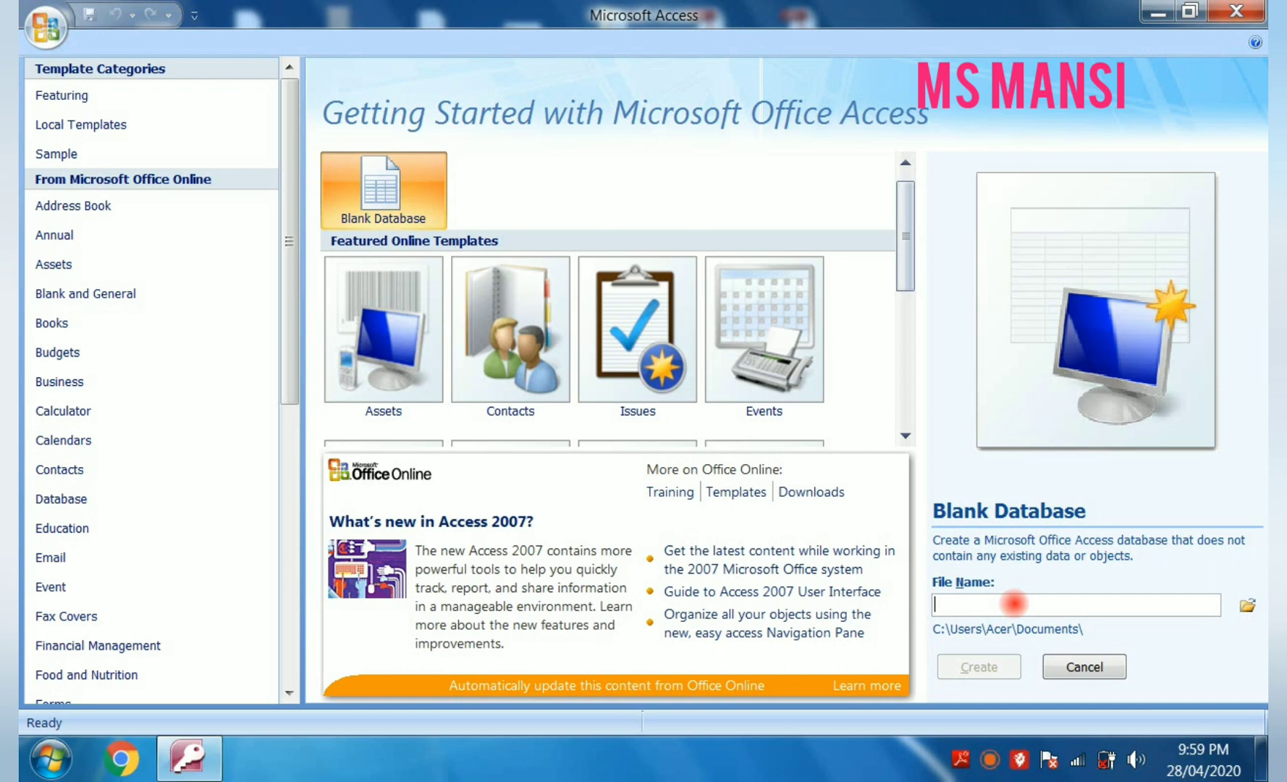
type("student")
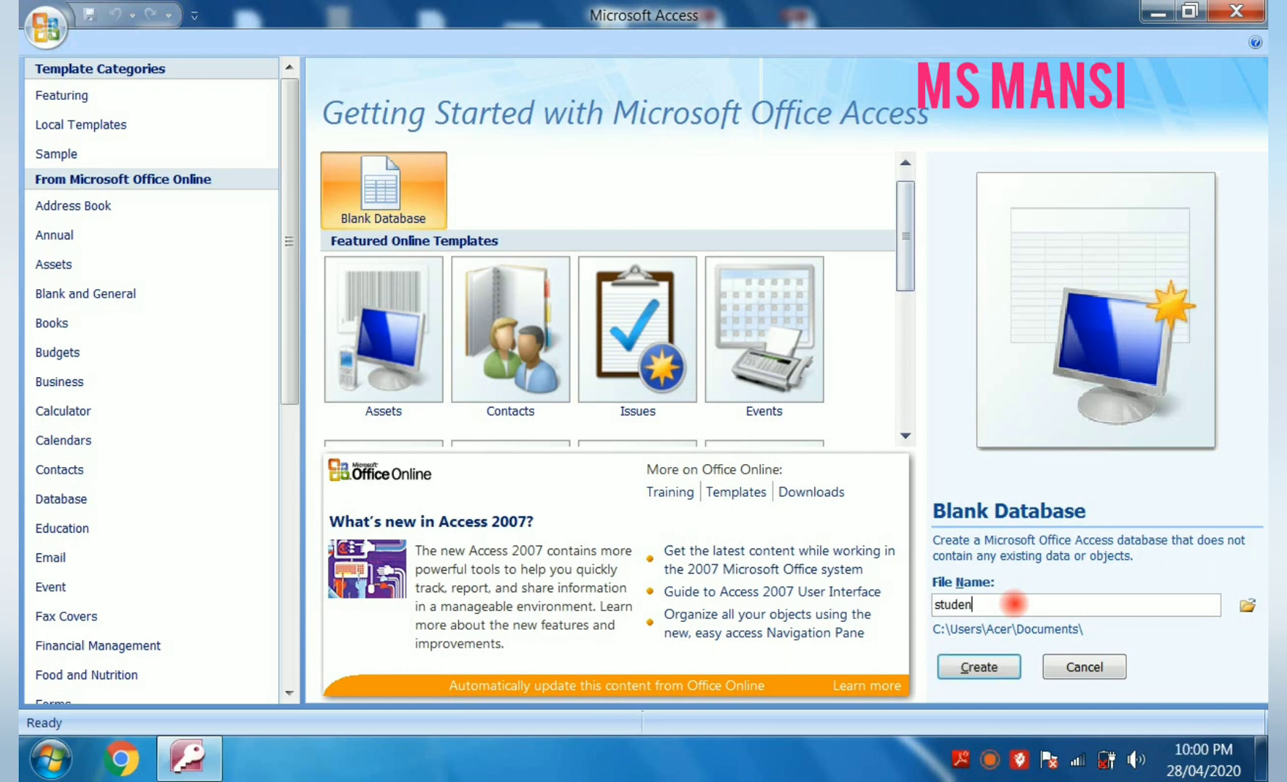
left_click(1001, 668)
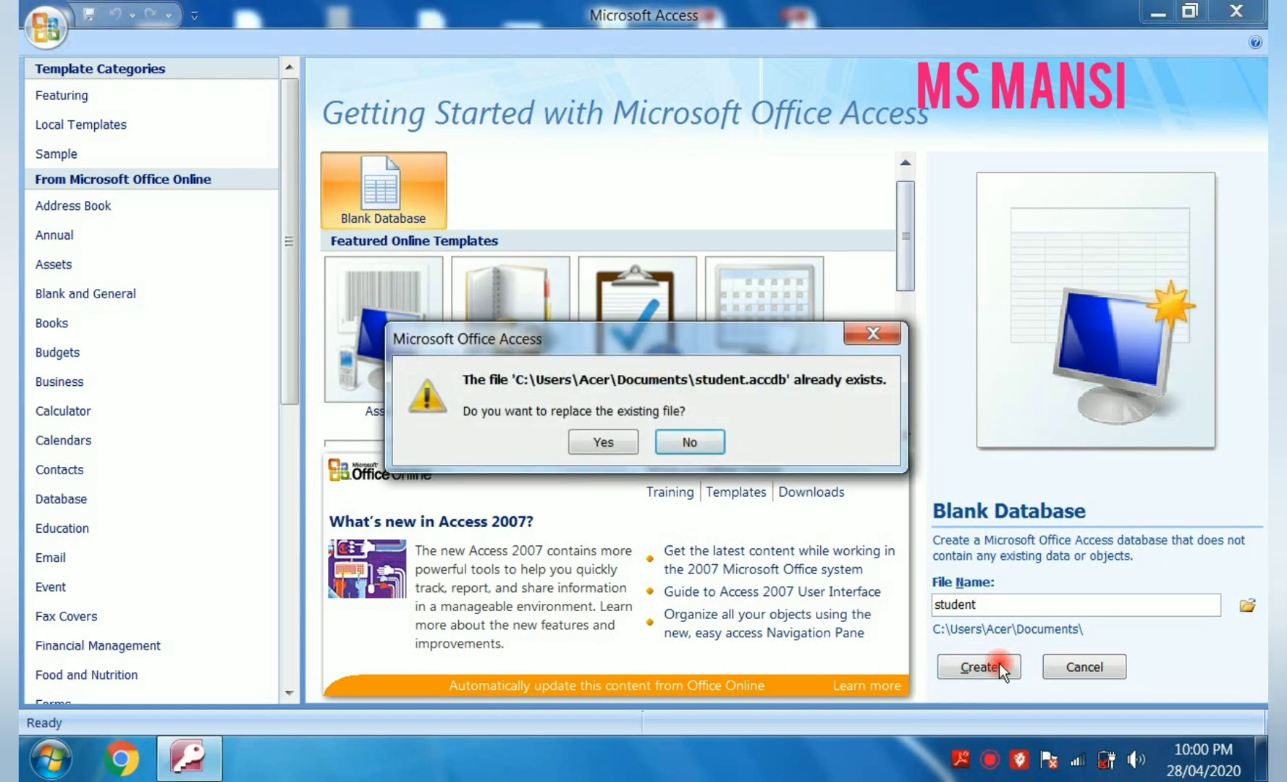
left_click(628, 439)
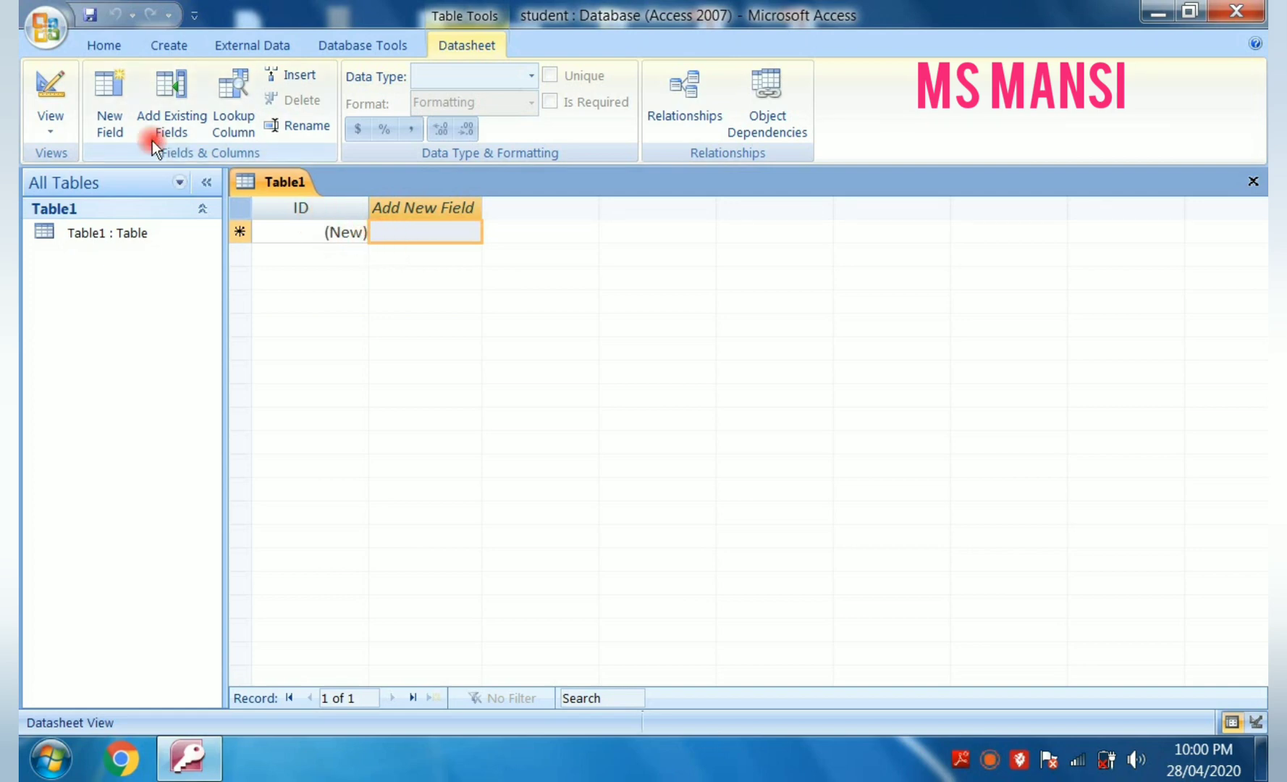
- Switch the new table to Design View, saving it under the name Table3
left_click(50, 121)
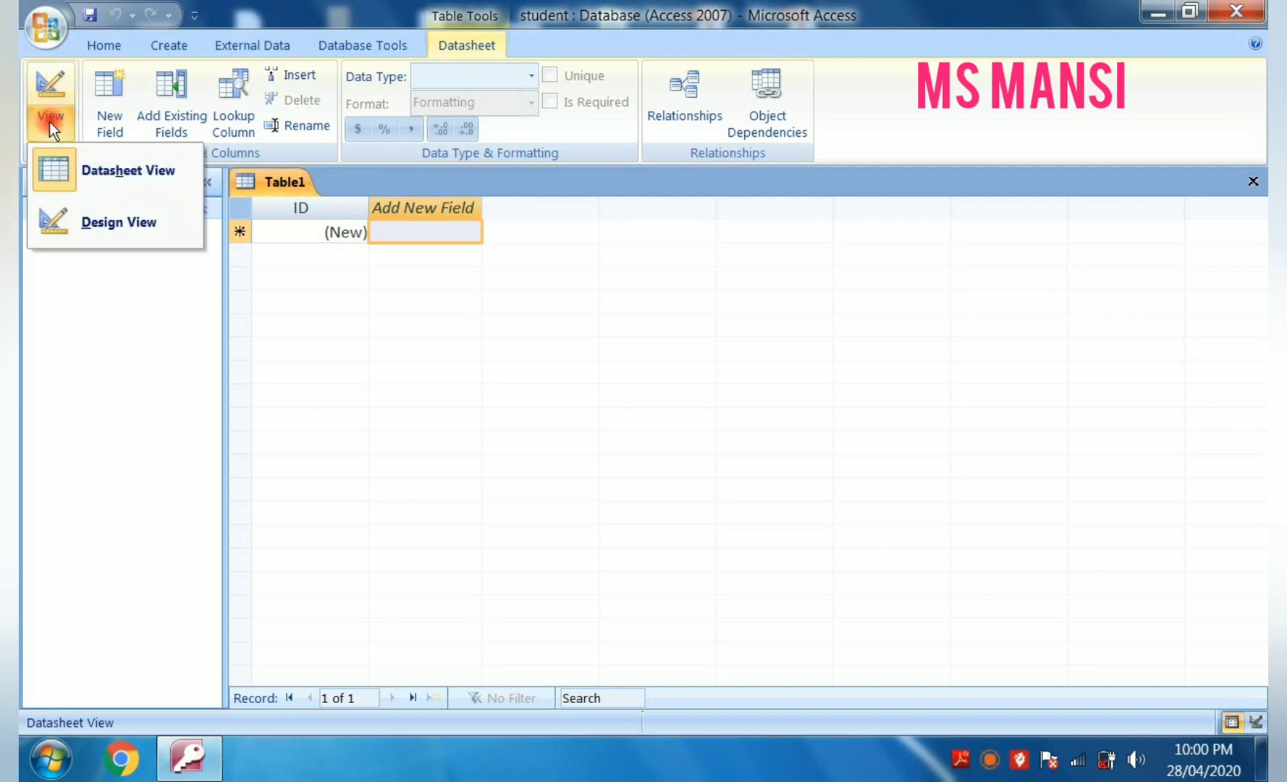
left_click(127, 228)
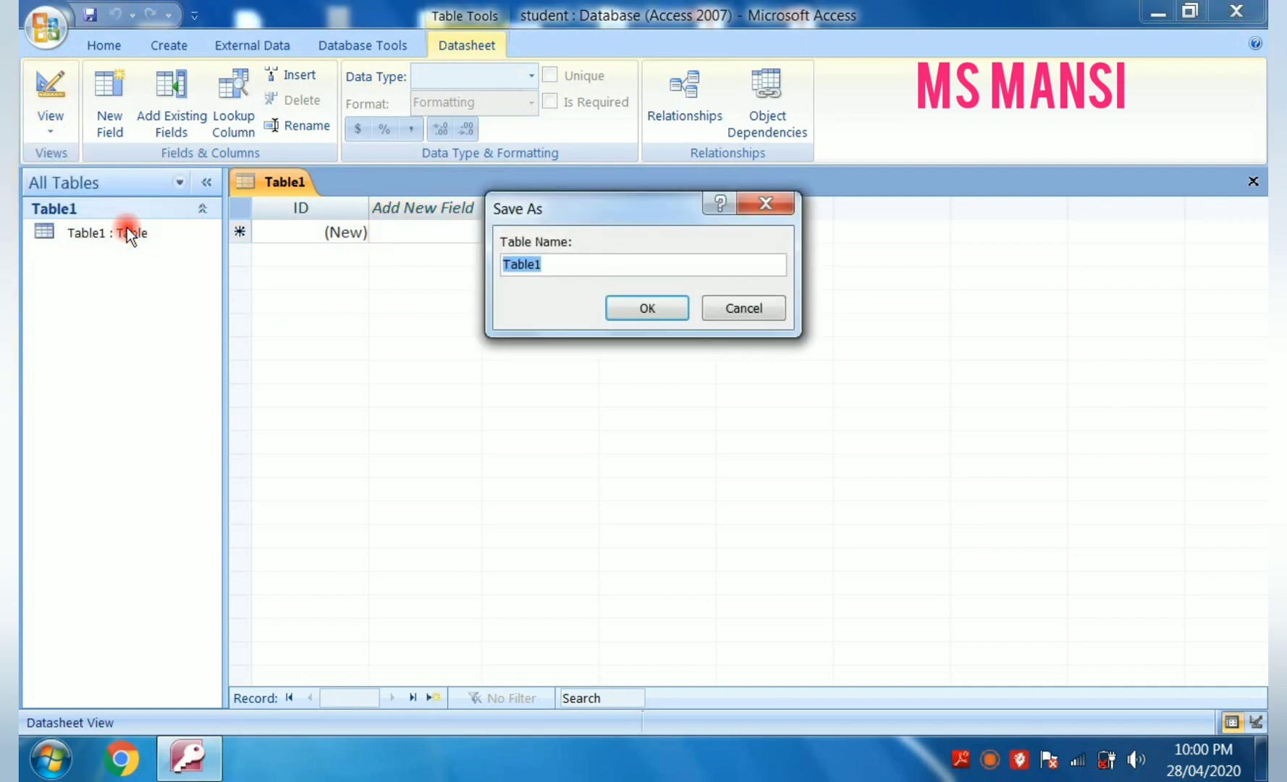
left_click(566, 263)
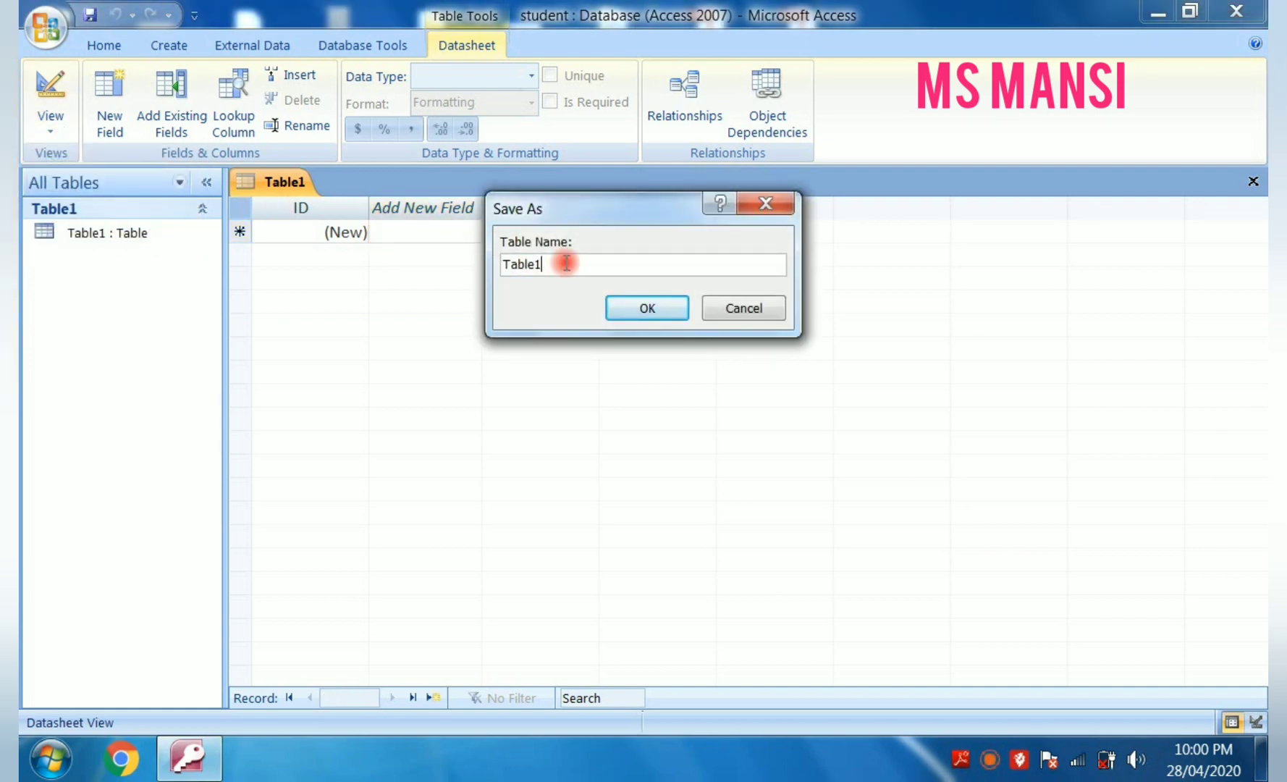
key("BackSpace")
type("3")
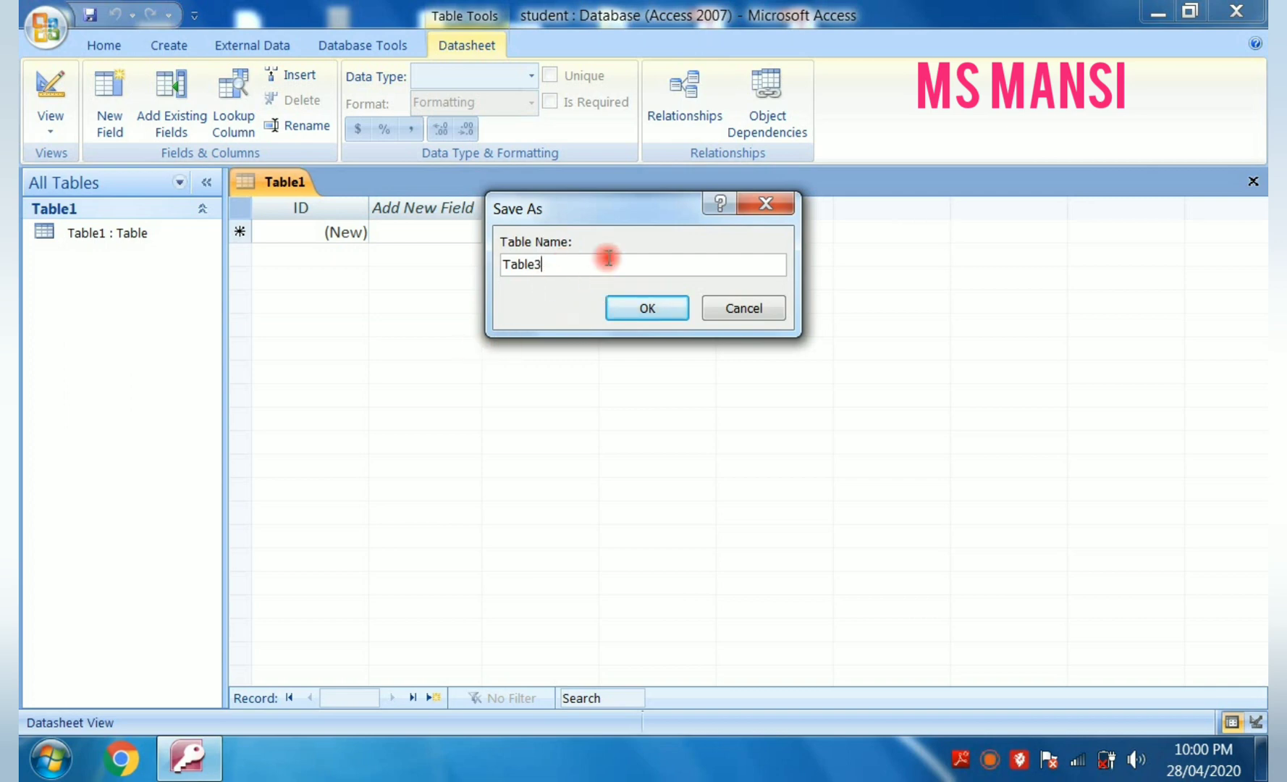
left_click(628, 317)
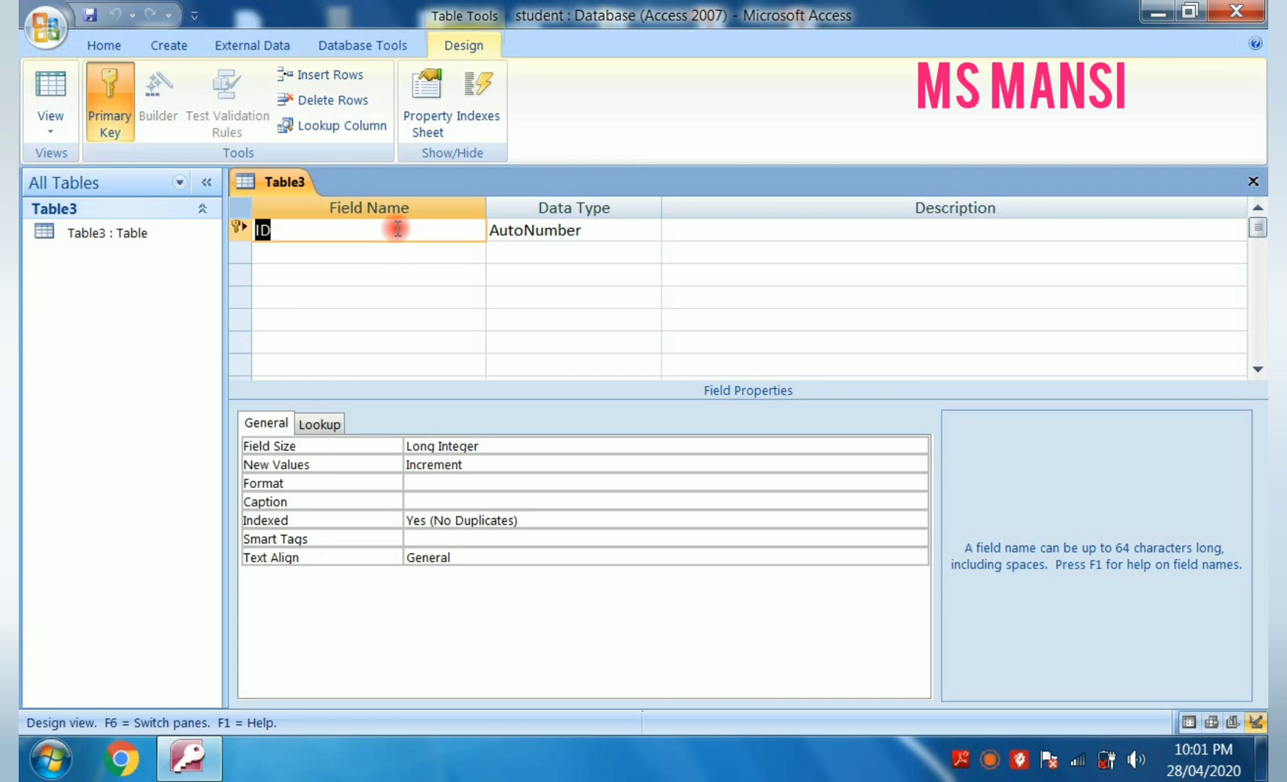
- Rename the primary key field ID as ROLL NO
key("BackSpace")
key("Caps_Lock")
type("ROLL NO")
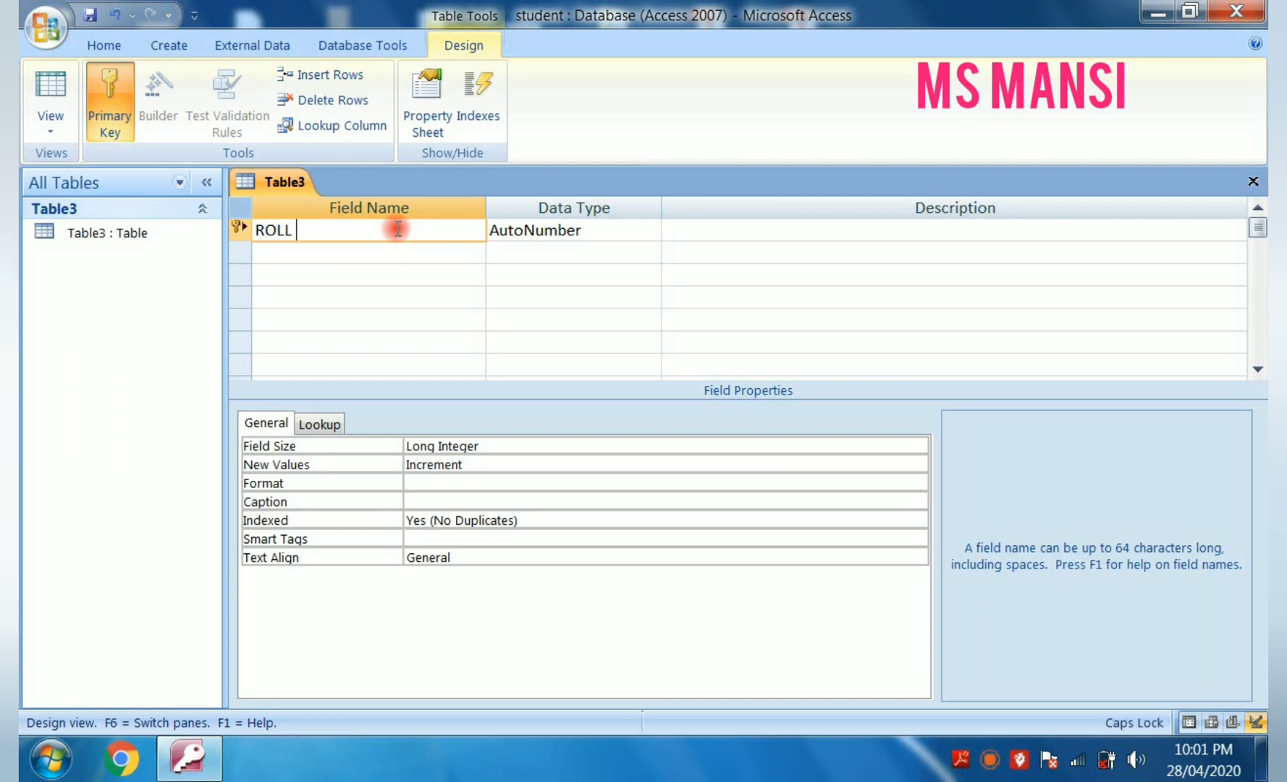
- Add a NAME field with the Text data type below ROLL NO, accepting the reserved word as field name
left_click(446, 248)
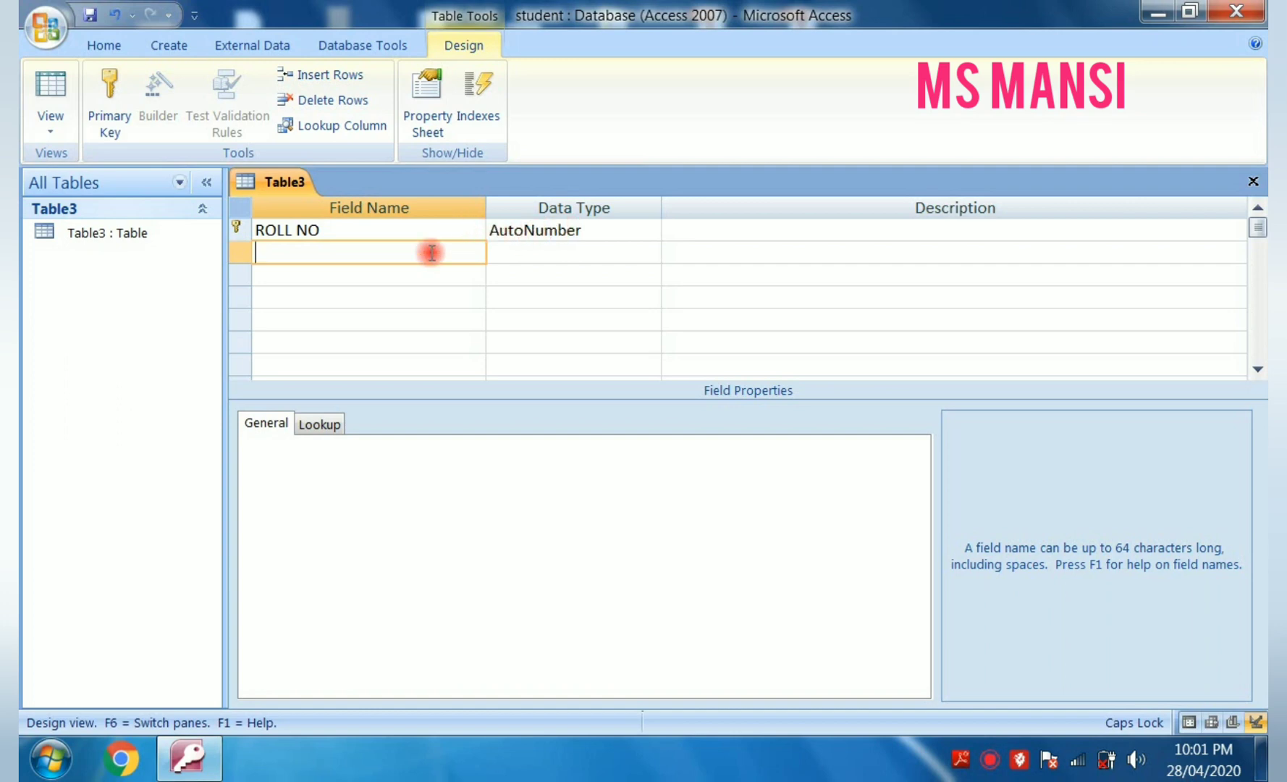
type("NAME")
left_click(510, 248)
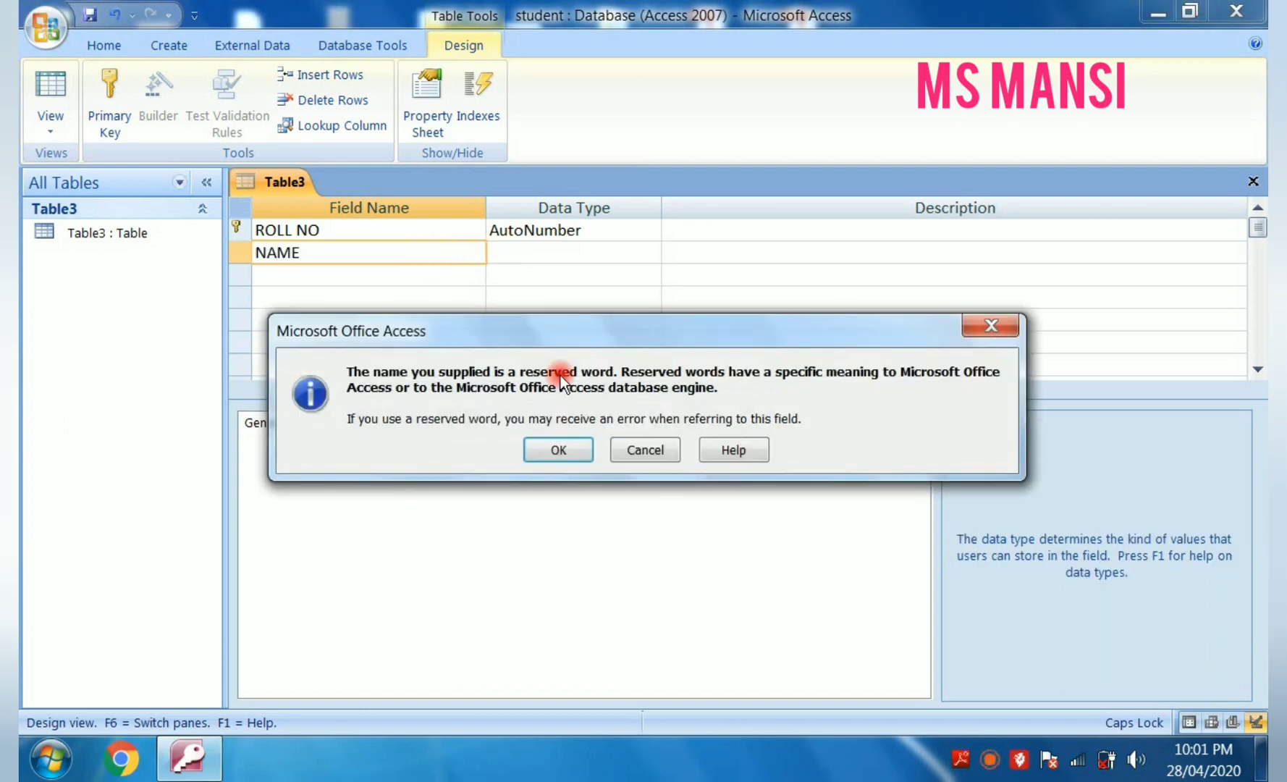
left_click(561, 455)
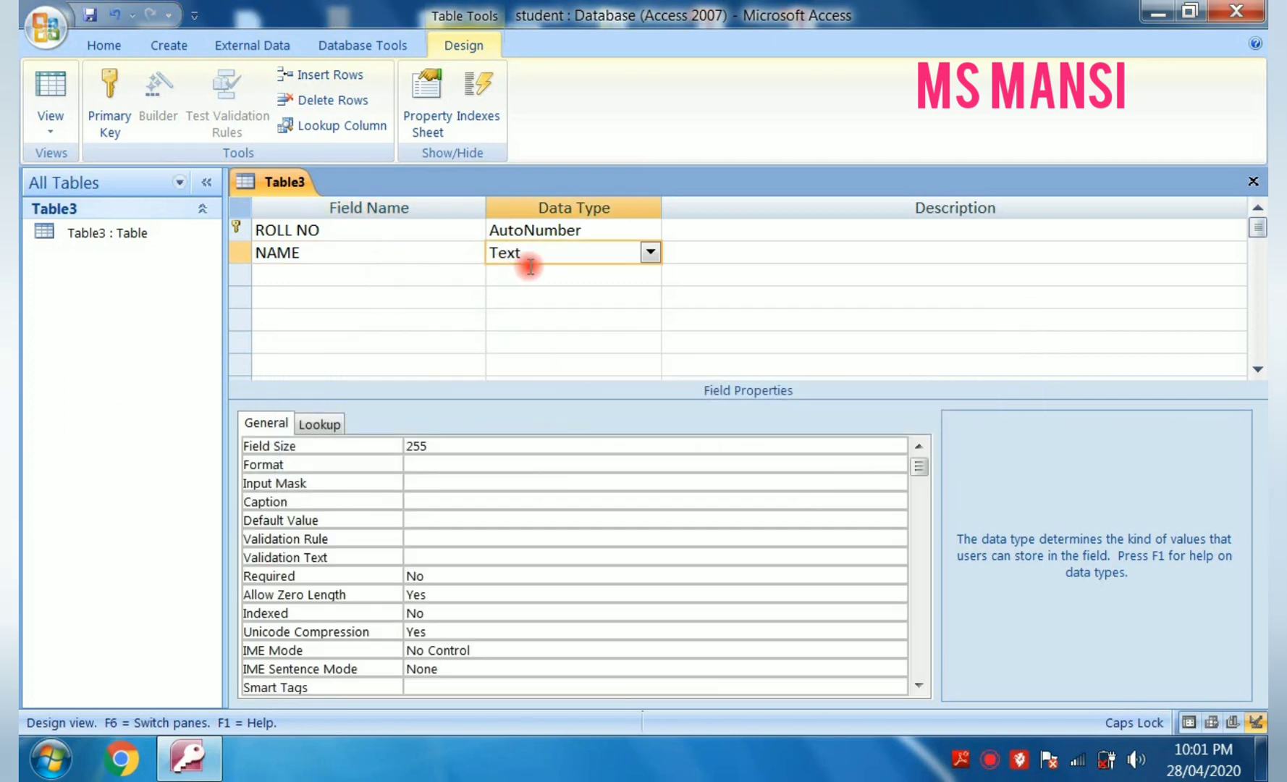
- Add a MARKS field below NAME and set its data type to Number
left_click(403, 274)
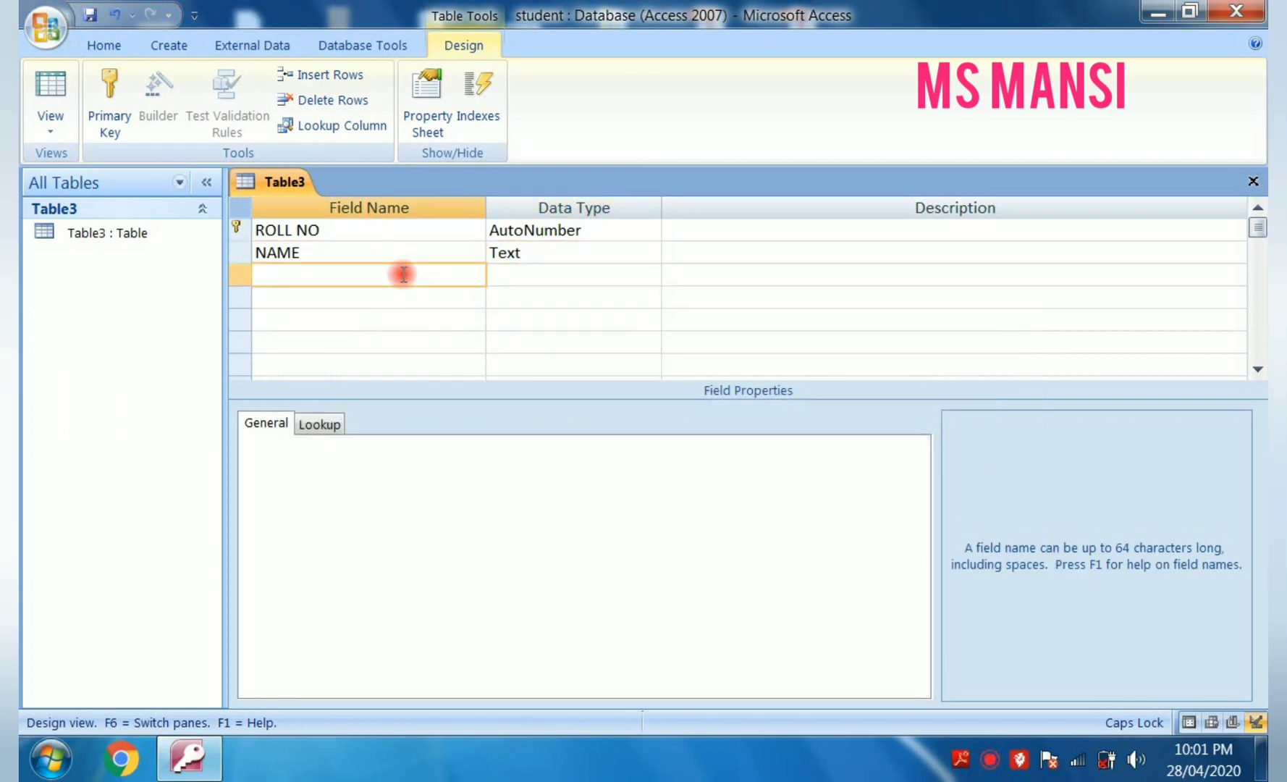
type("MARKS")
left_click(532, 321)
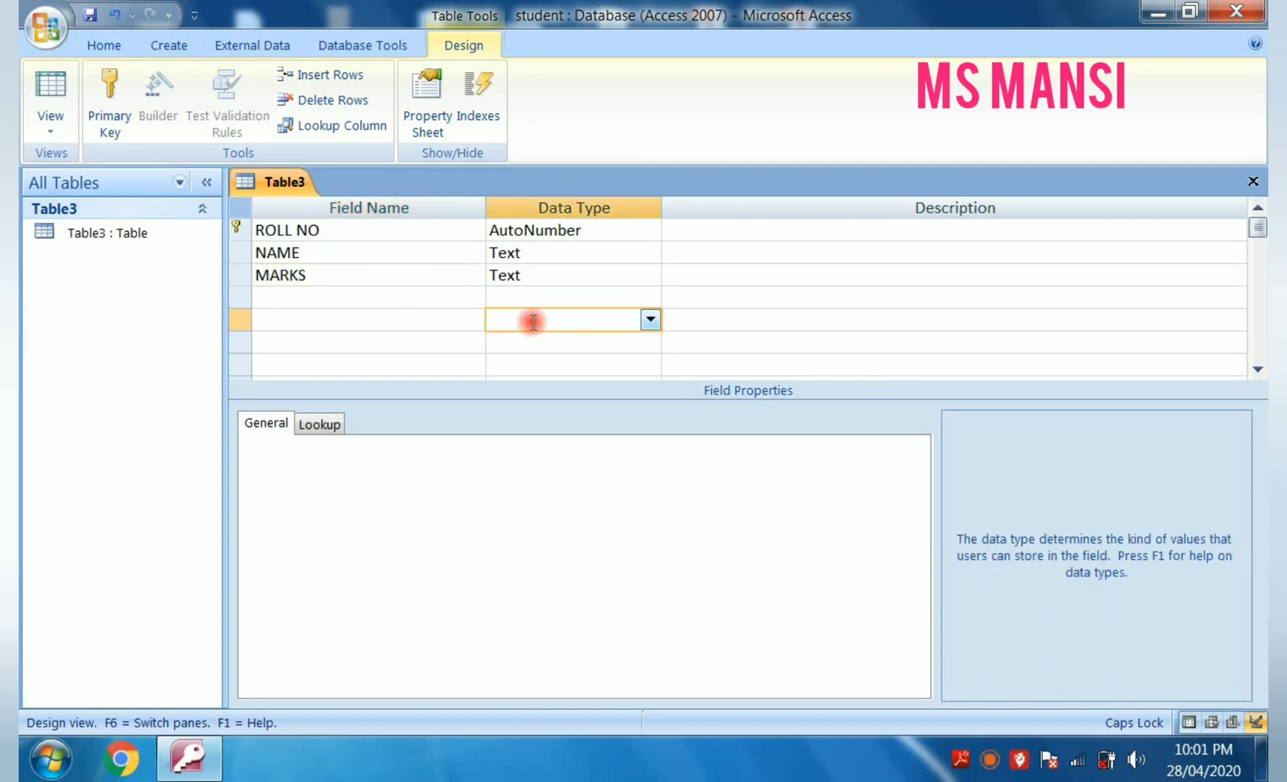
left_click(534, 277)
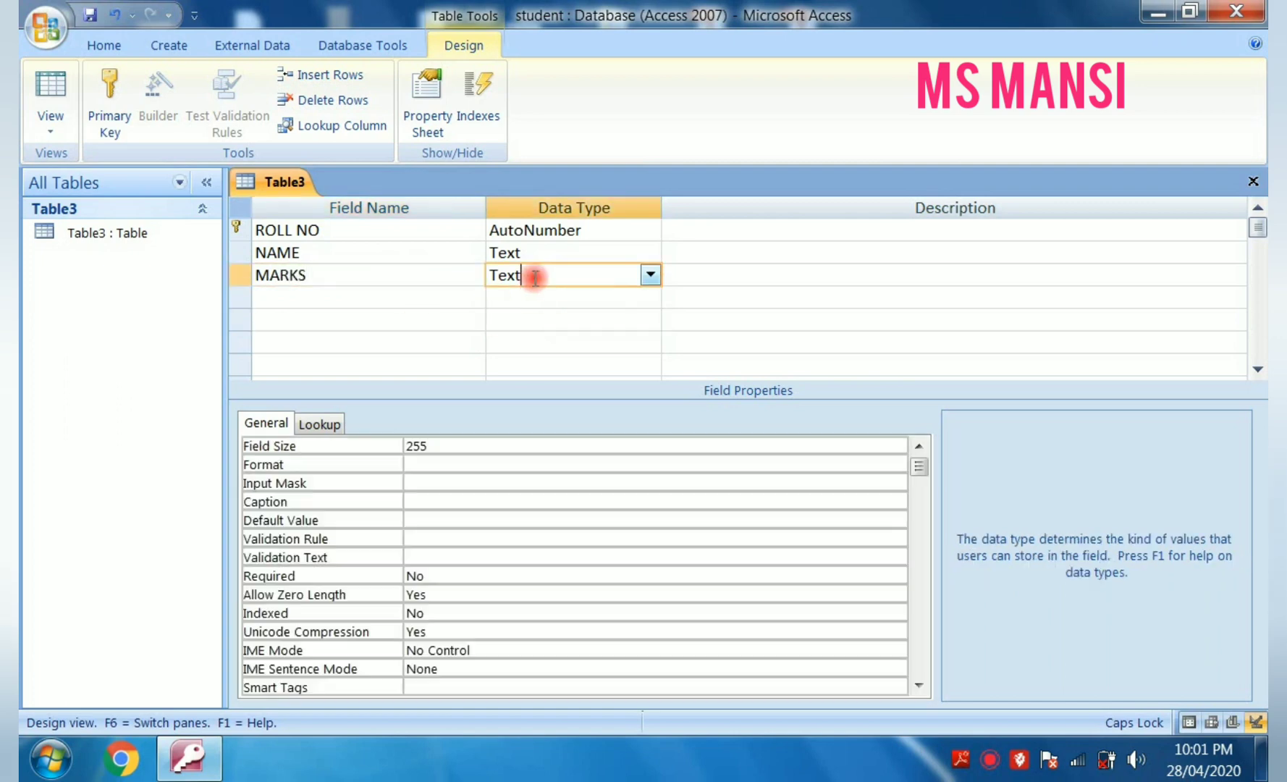
left_click(650, 274)
left_click(618, 343)
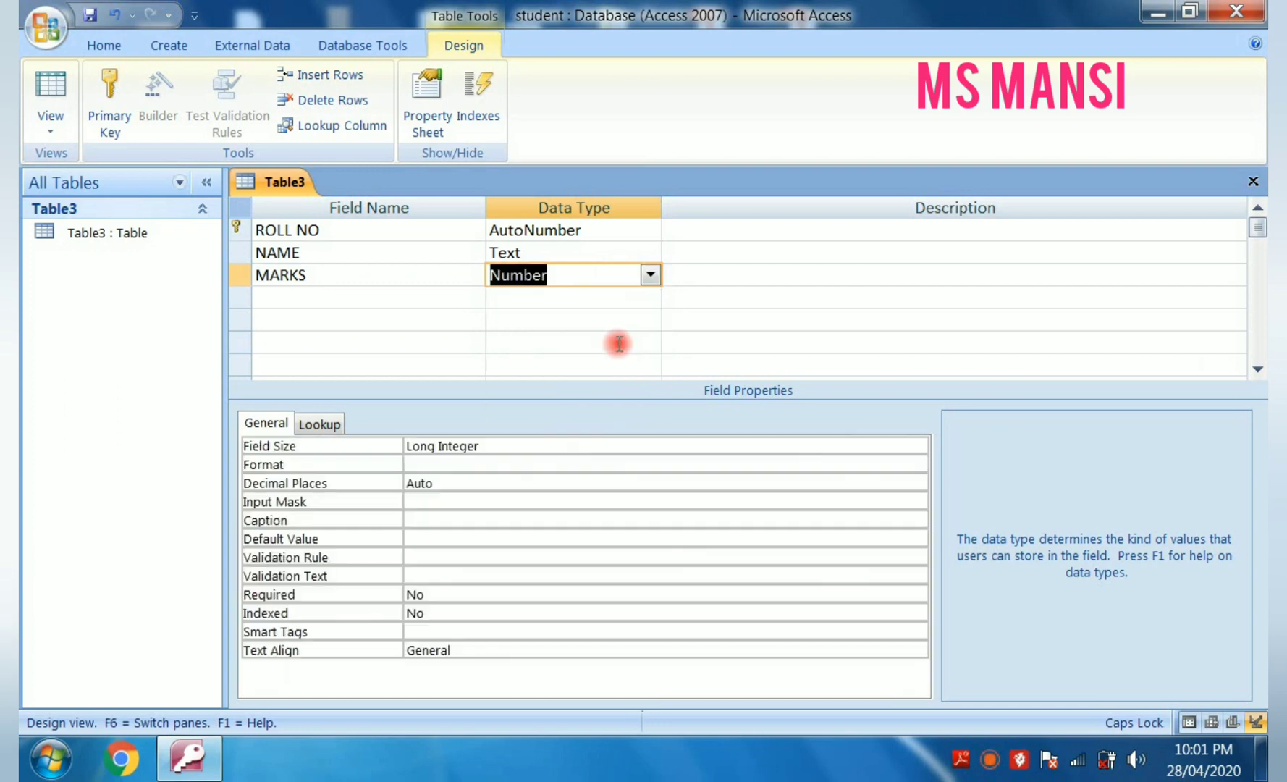
left_click(612, 342)
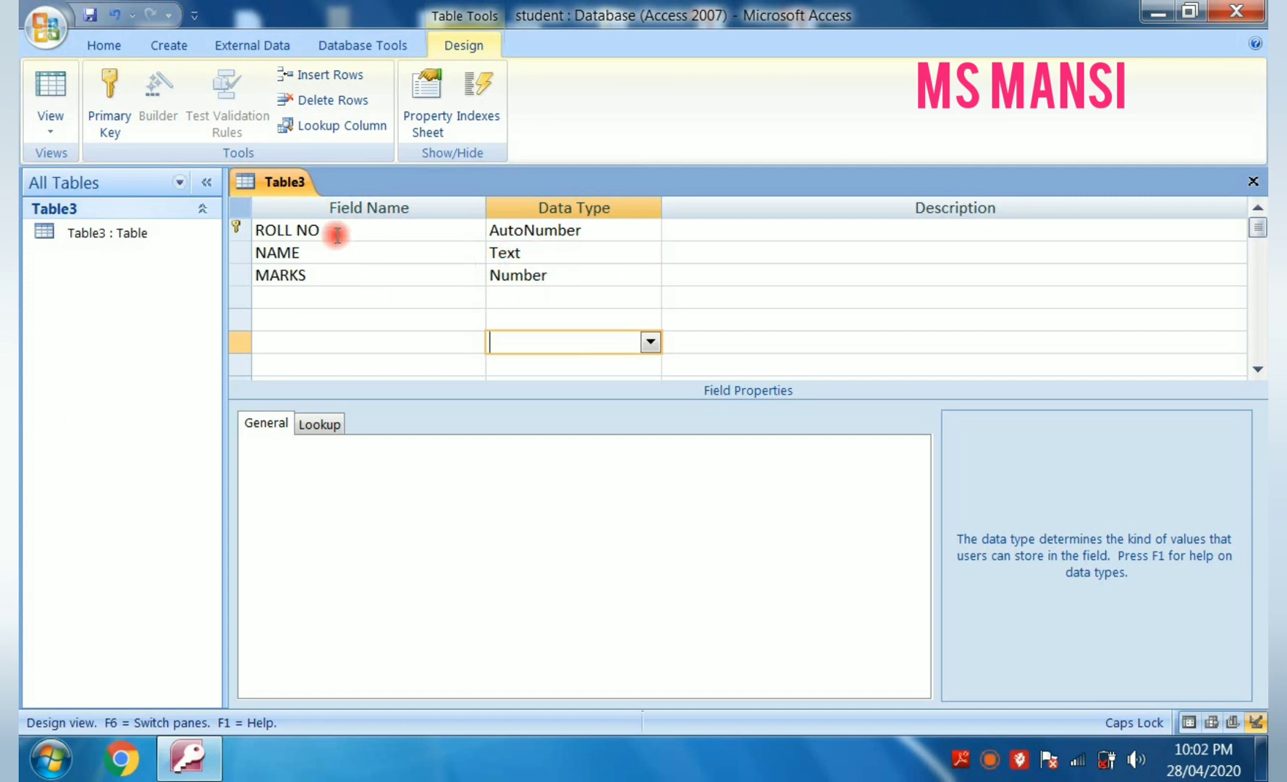
- Switch Table3 to Datasheet View, saving the table design
left_click(50, 126)
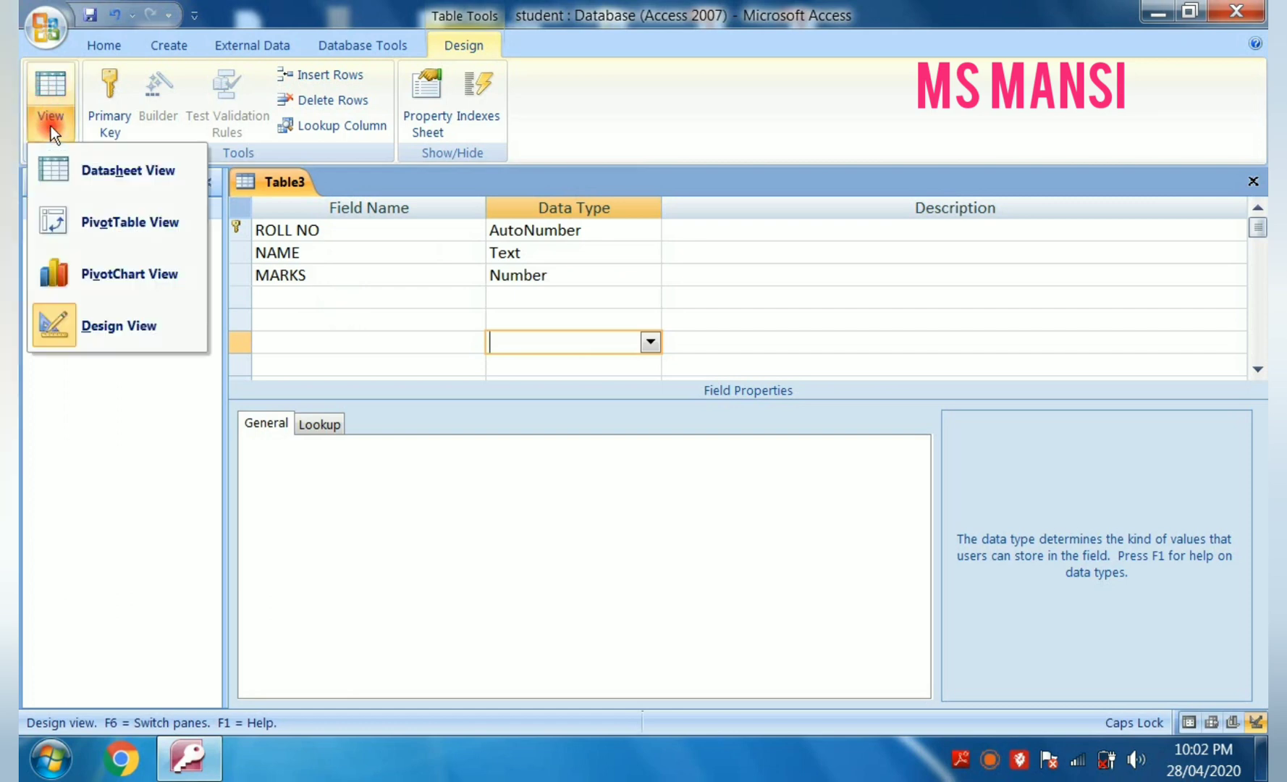
left_click(124, 180)
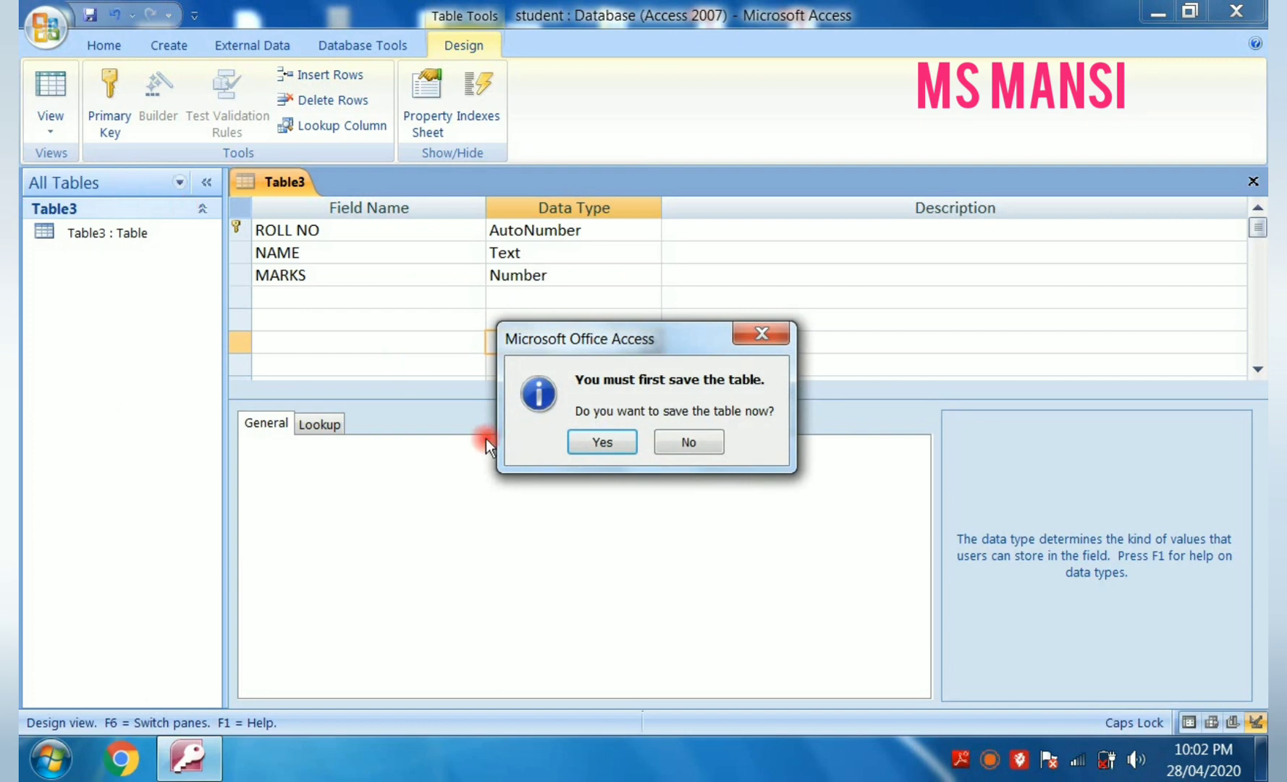
left_click(615, 433)
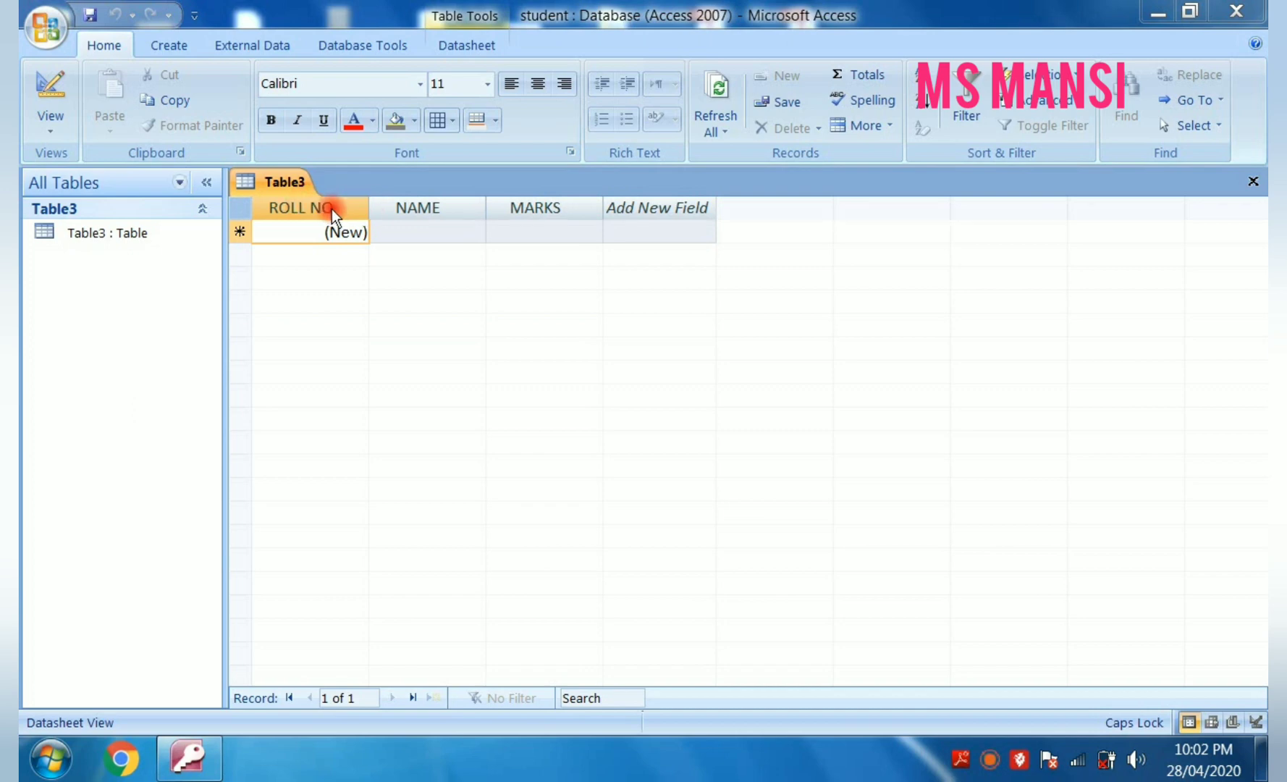
- Fill in the first record with the student's name and 50 marks
left_click(408, 224)
type("nancy")
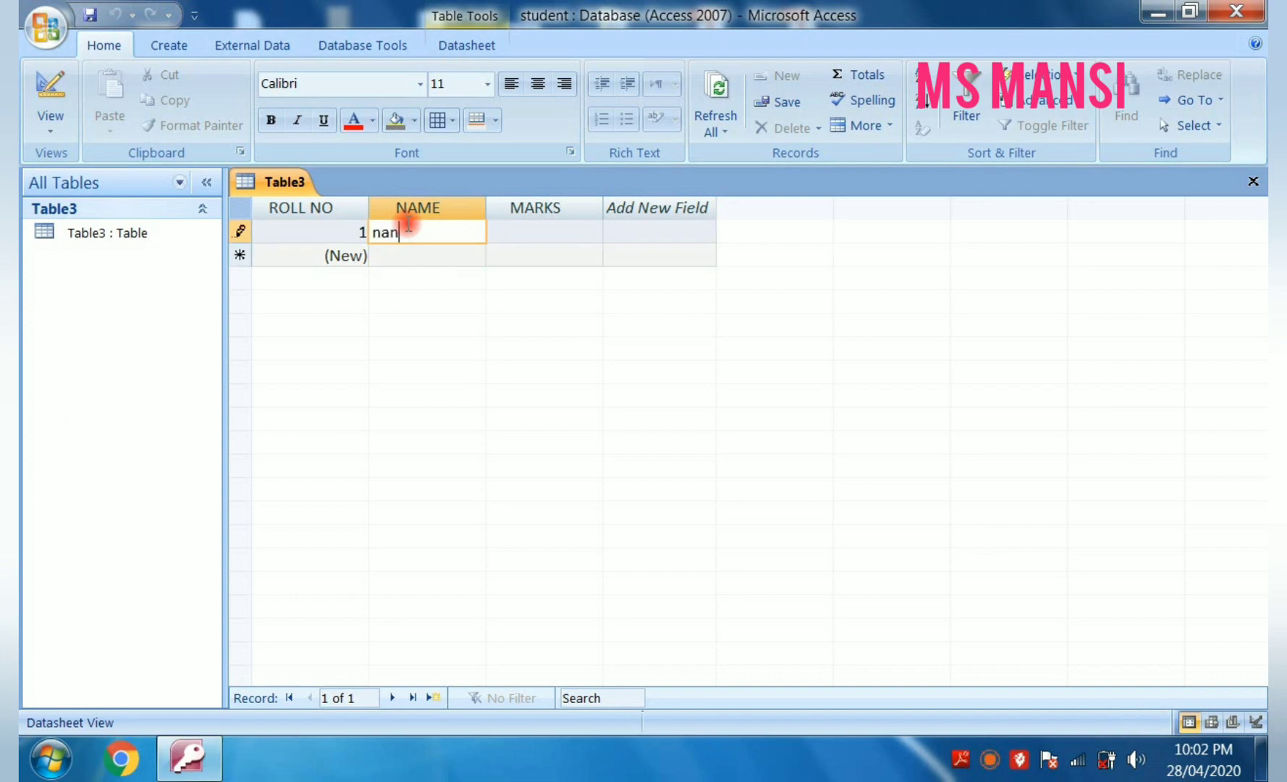
left_click(538, 233)
type("5")
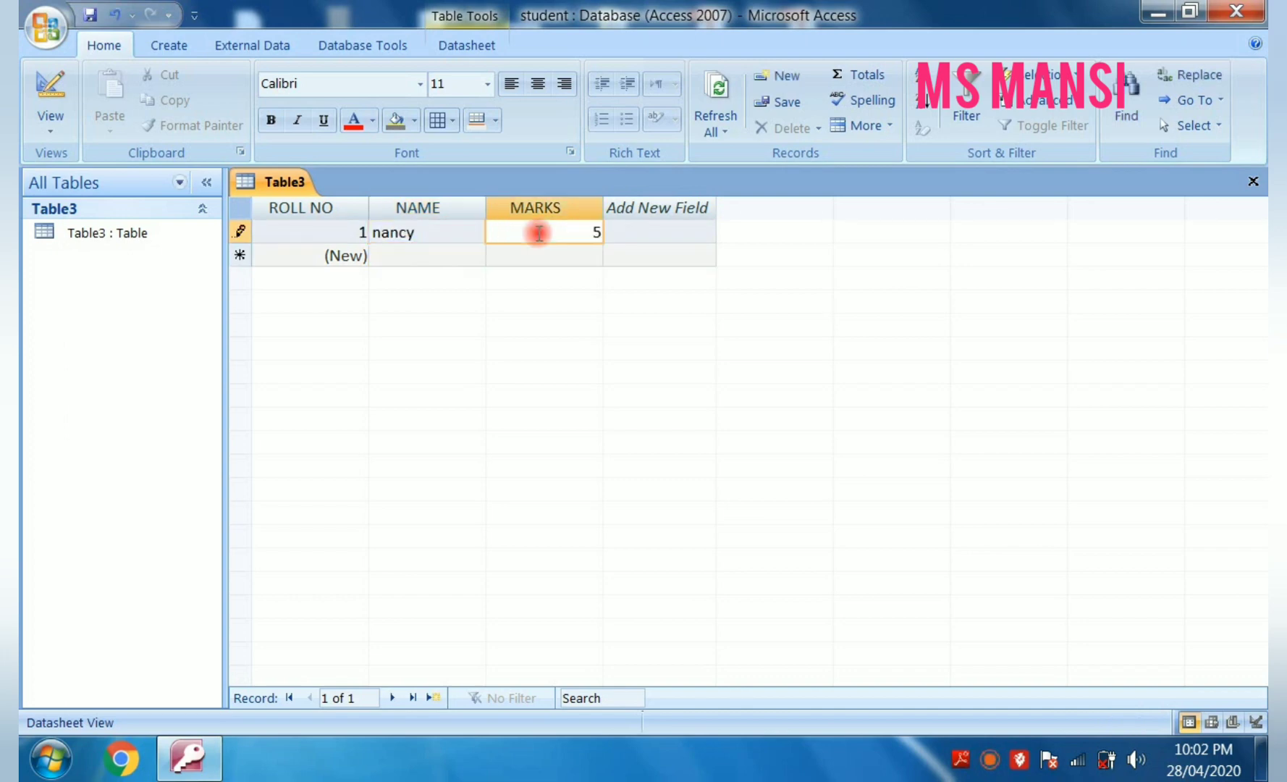
type("0")
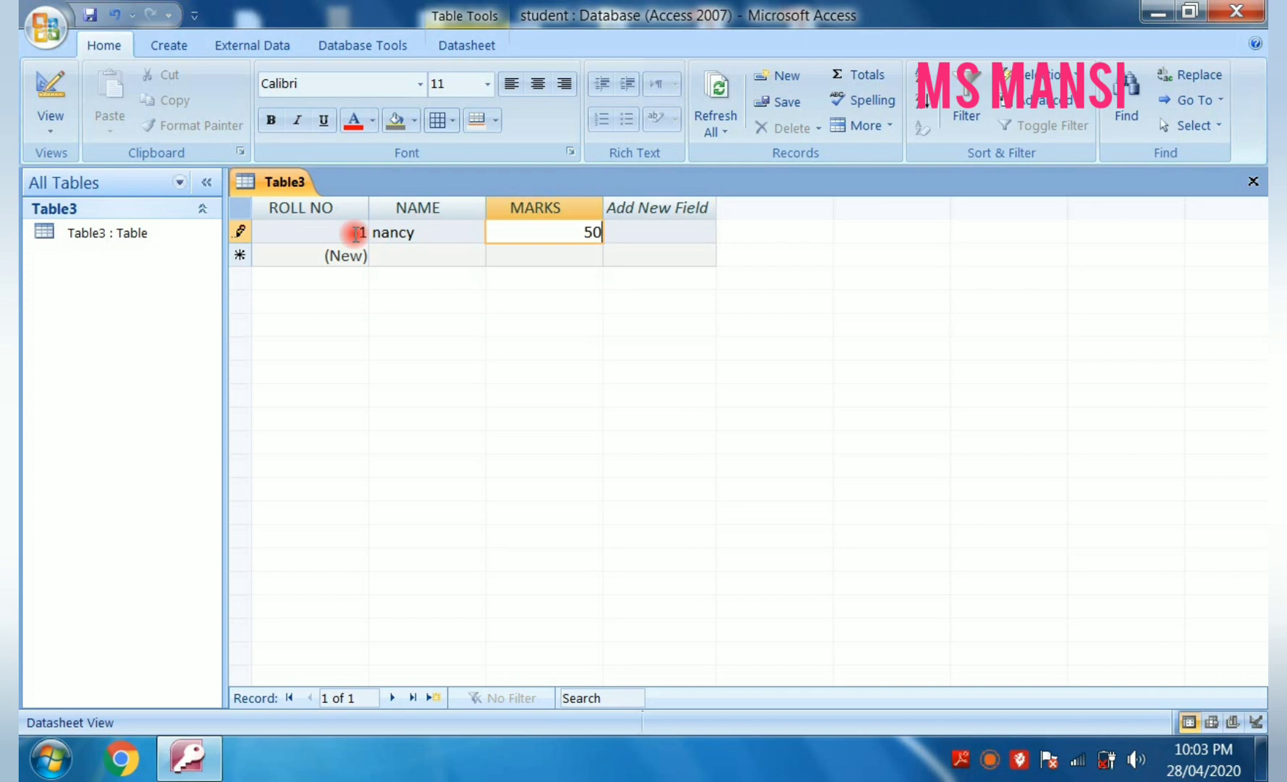
- Fill in the second record with the student's name and 60 marks
left_click(441, 259)
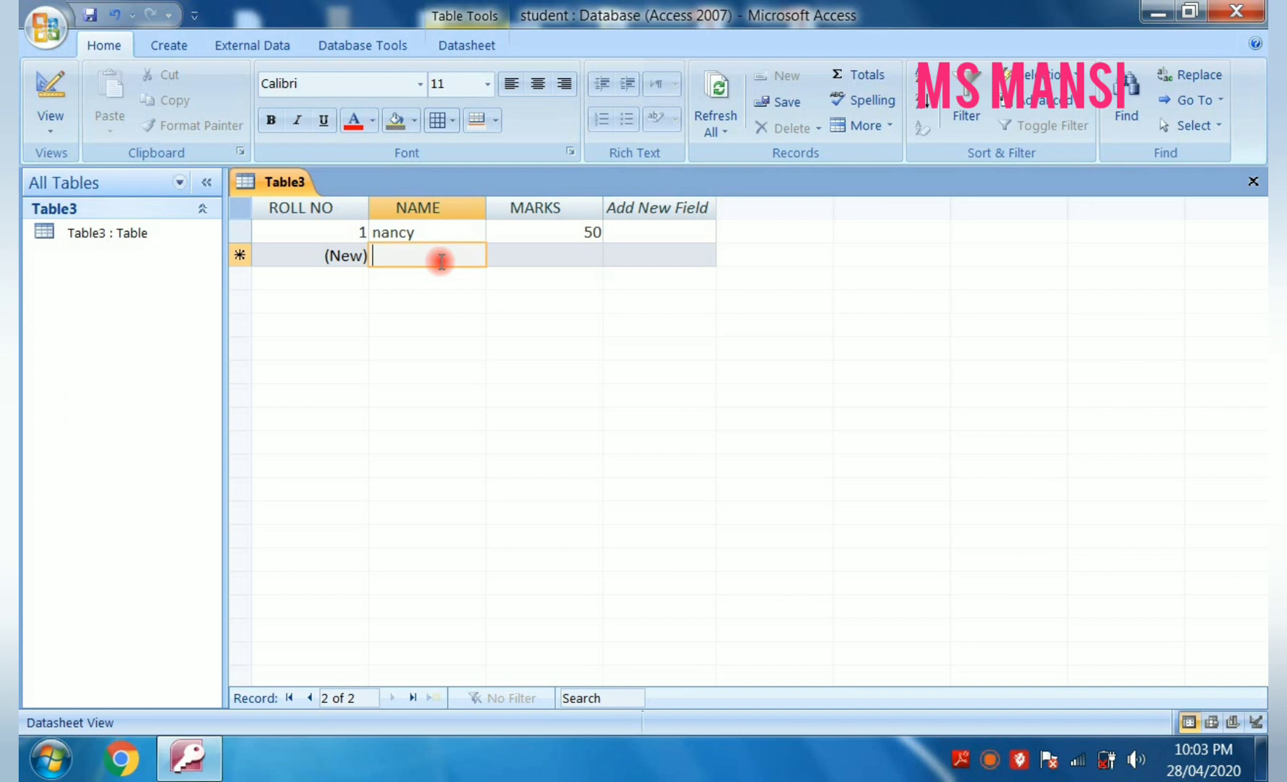
type("nidhi")
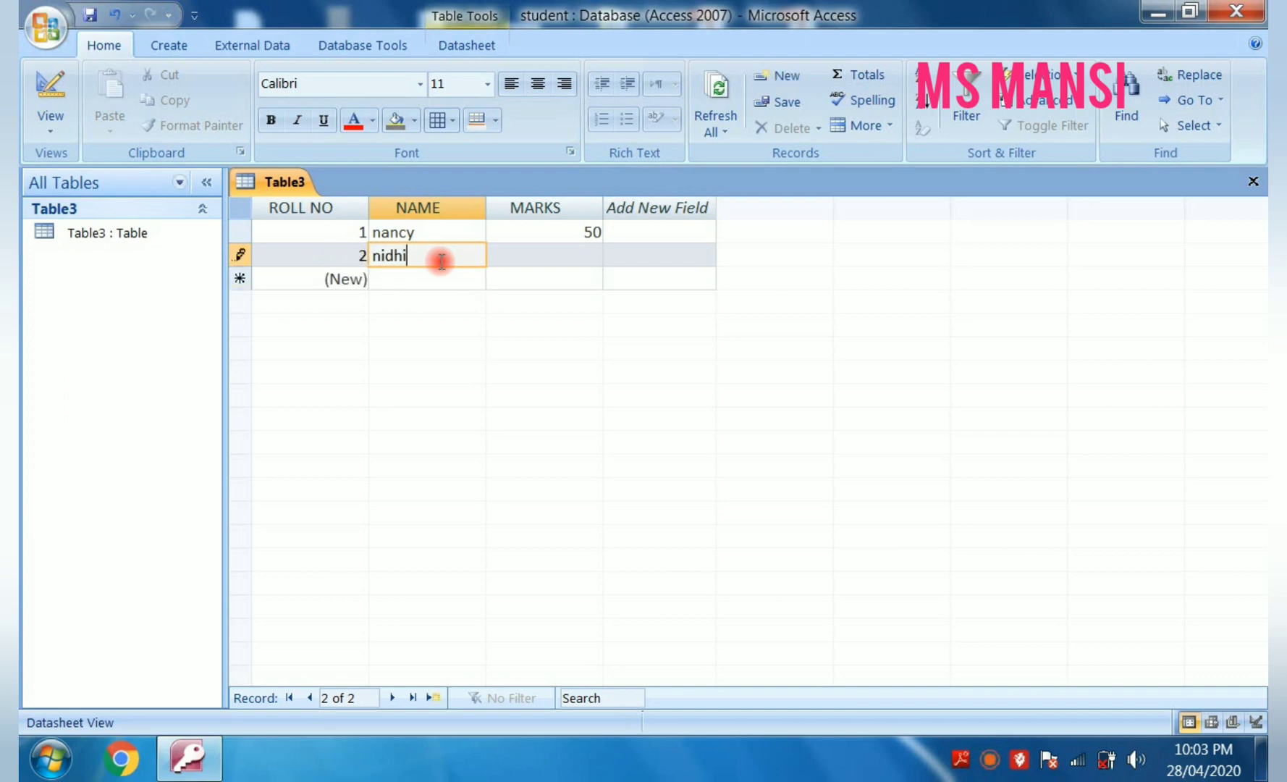
left_click(548, 261)
type("6")
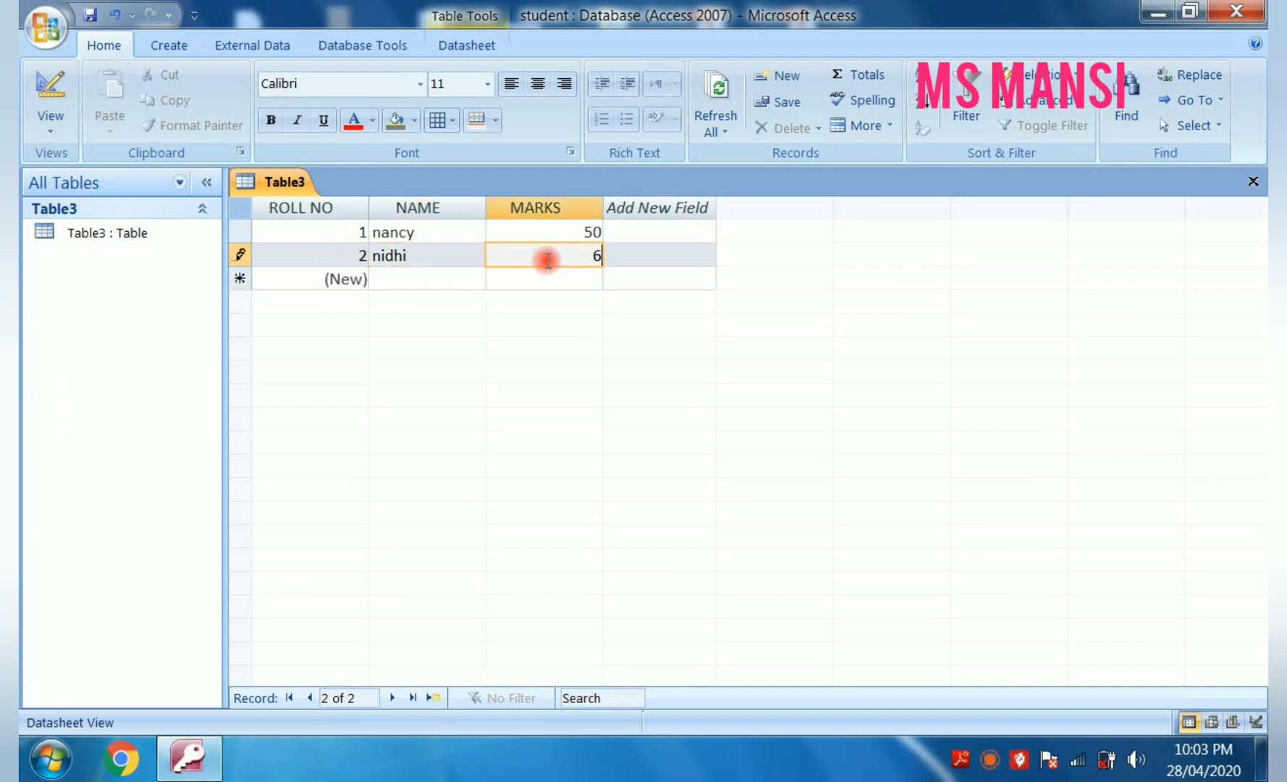
type("0")
- Fill in the third record with the student's name and 50 marks
left_click(454, 277)
type("p")
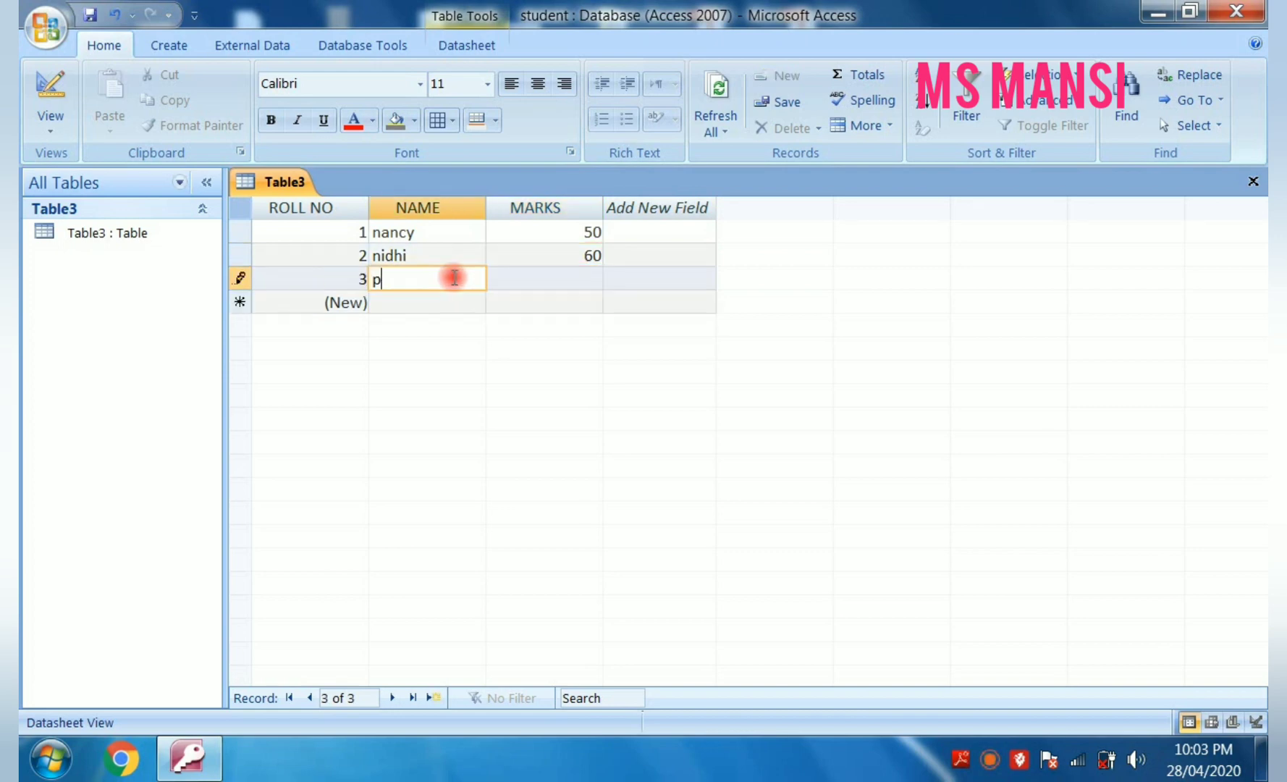
type("riya")
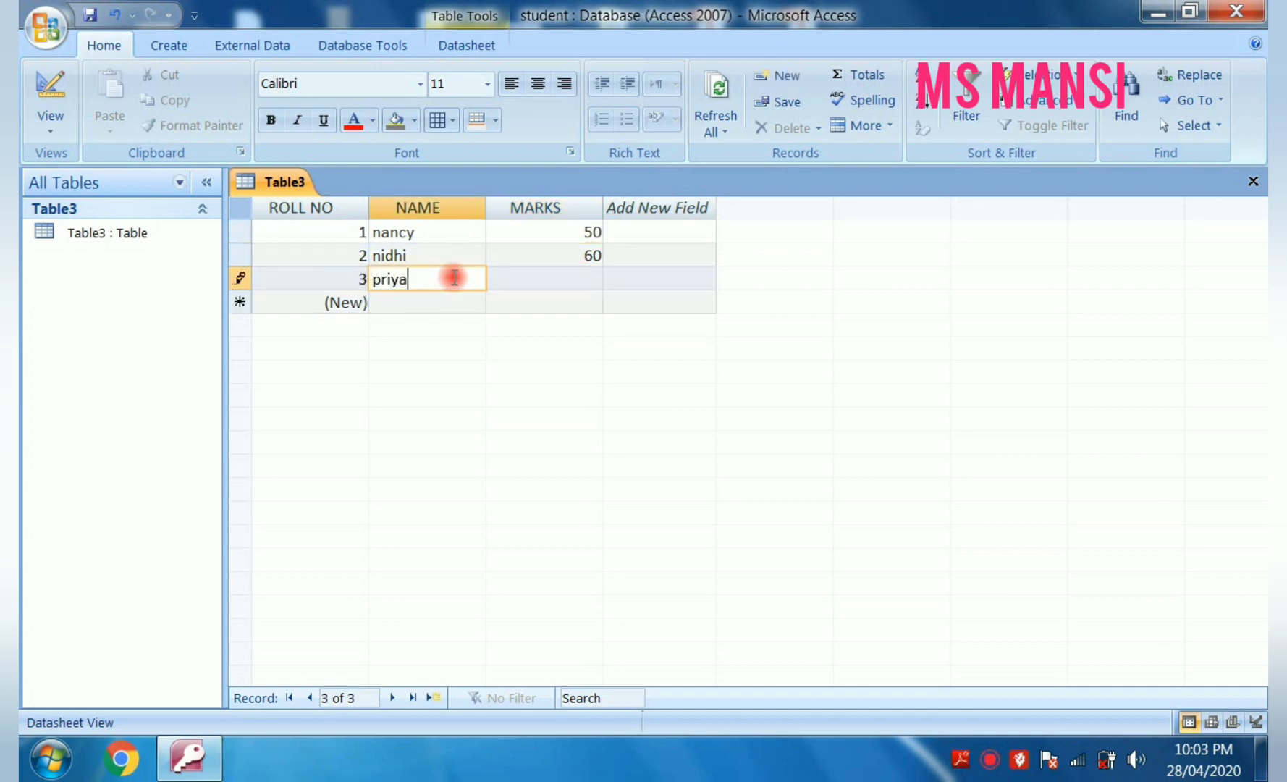
left_click(519, 282)
type("5")
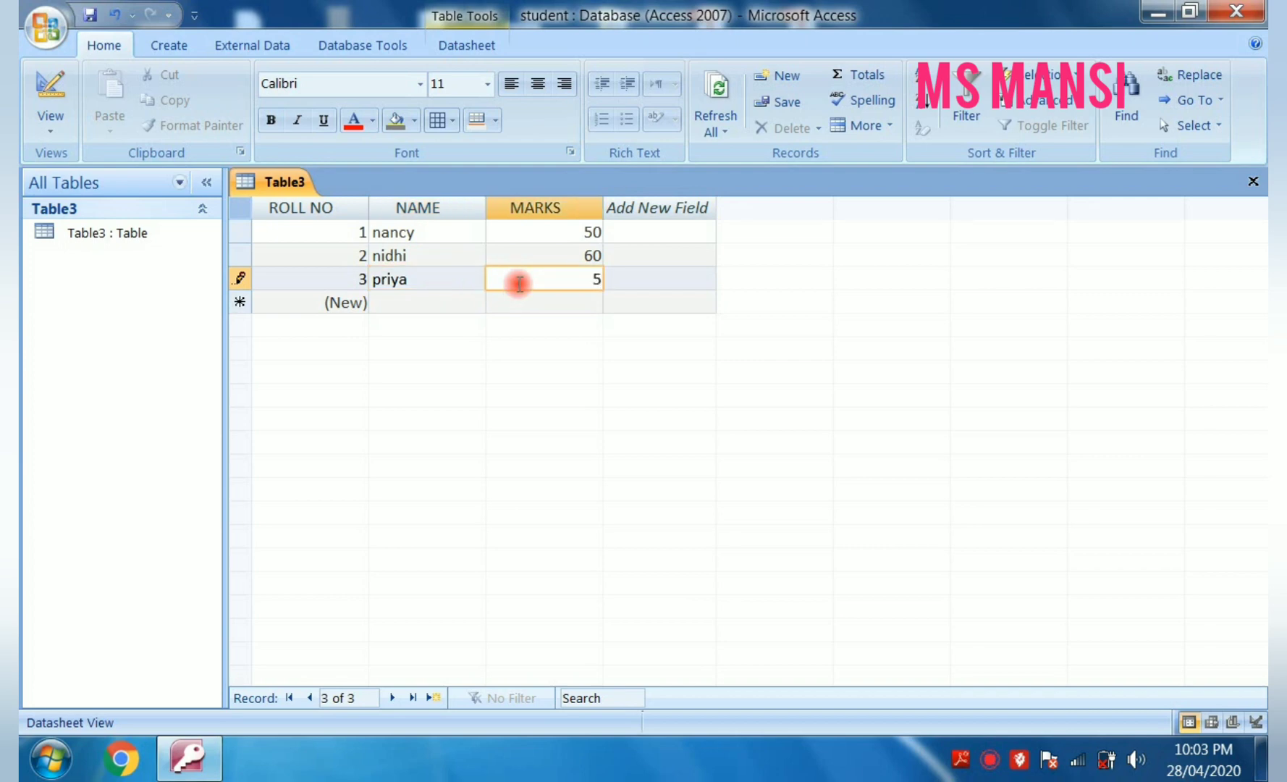
type("0")
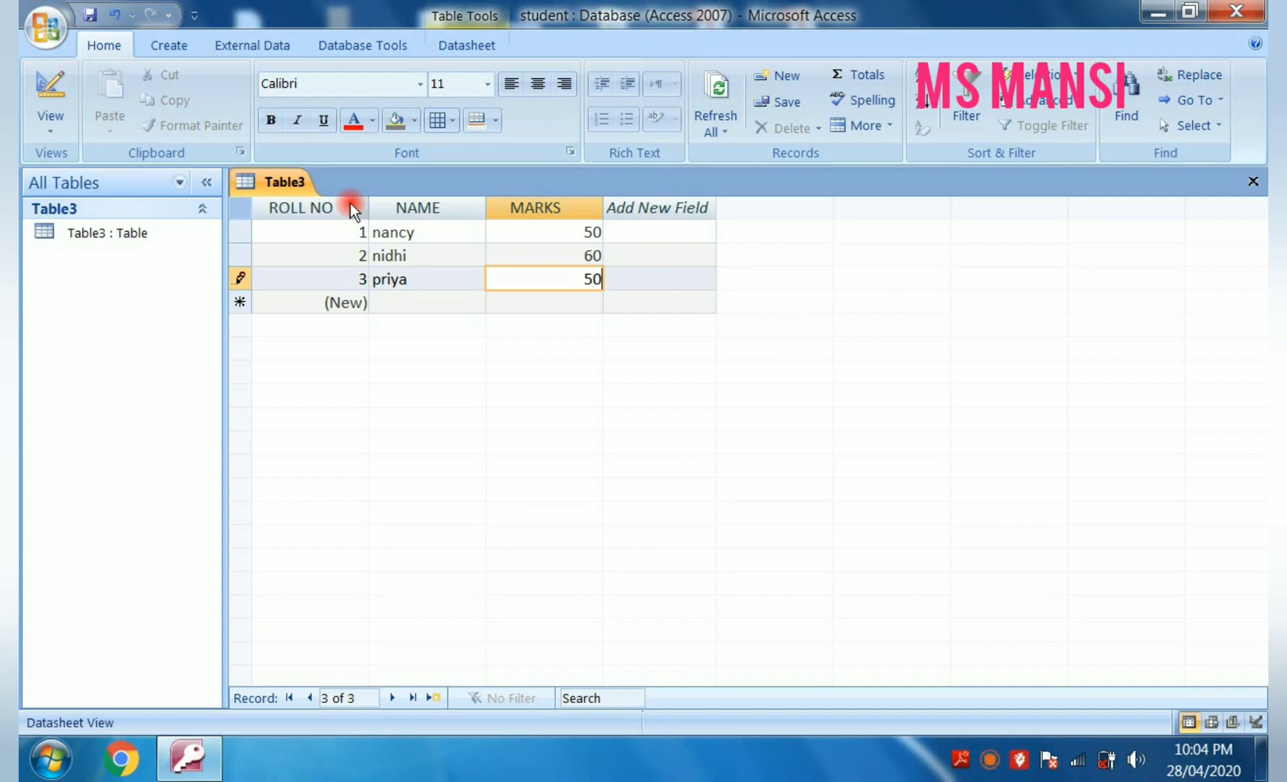
left_click(468, 750)
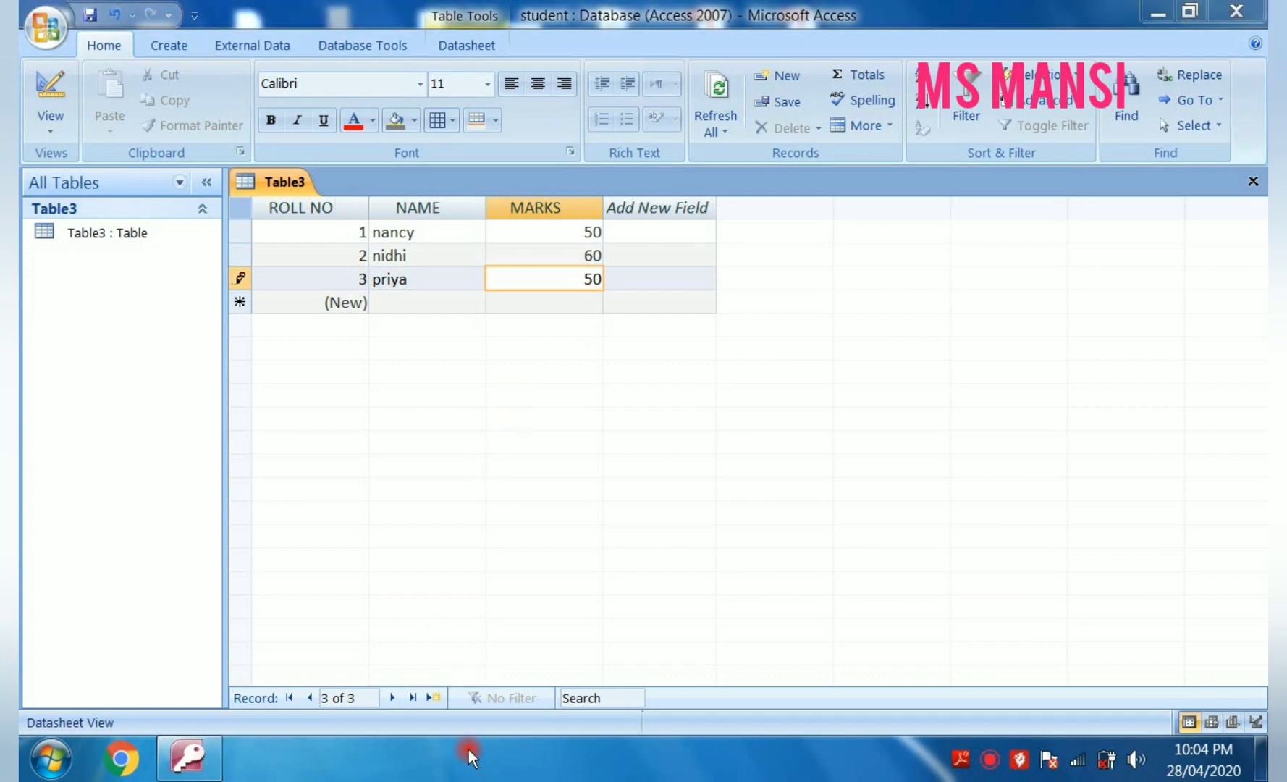